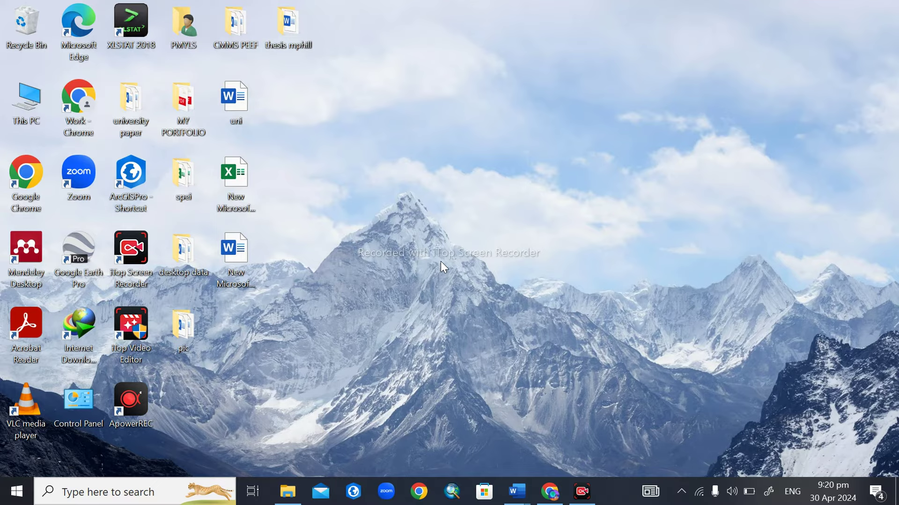
Open Windows Security and bring up the Virus & threat protection settings for Microsoft Defender Antivirus
{"action": "left_click", "coordinate": [136, 490]}
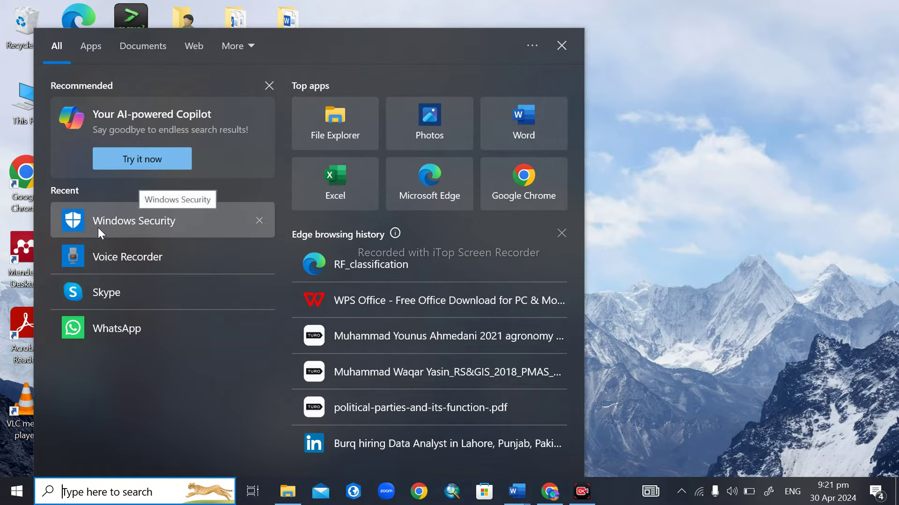
{"action": "type", "text": "WINDOWS"}
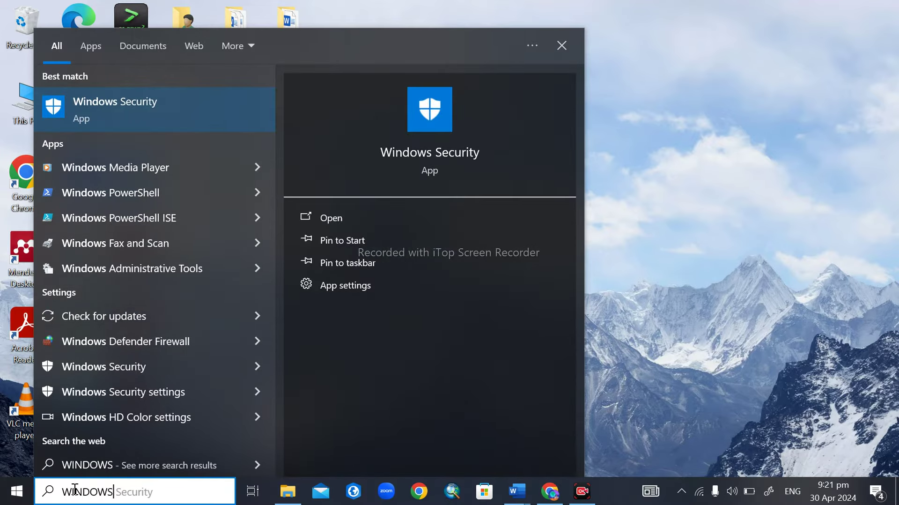
{"action": "left_click", "coordinate": [163, 105]}
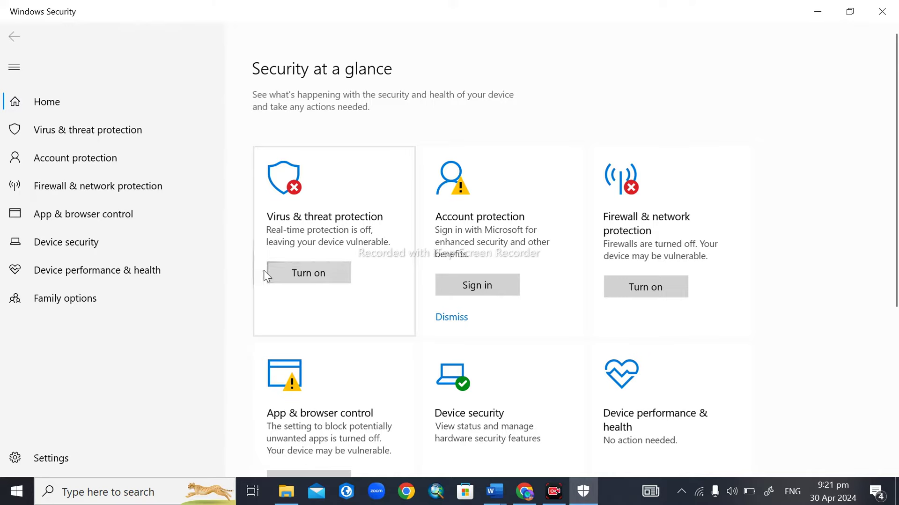
{"action": "left_click", "coordinate": [311, 248]}
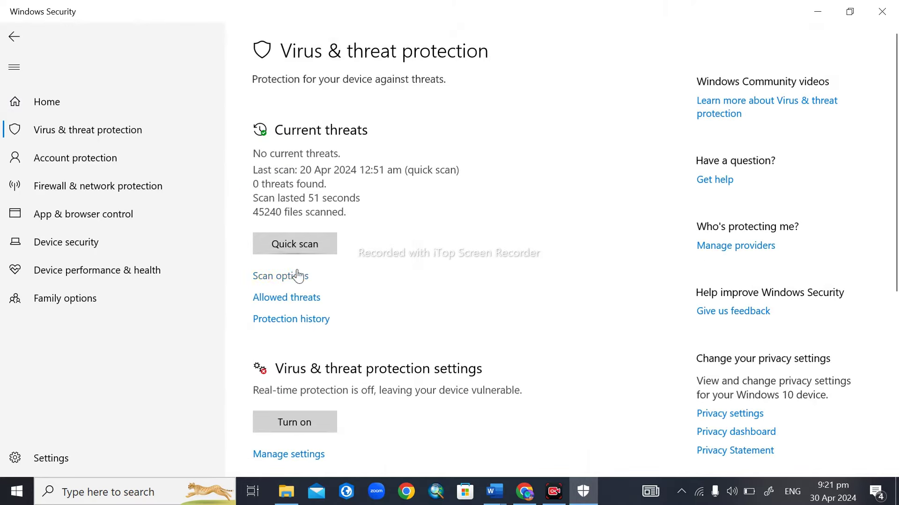
{"action": "scroll", "coordinate": [314, 260], "scroll_direction": "down", "scroll_amount": 5}
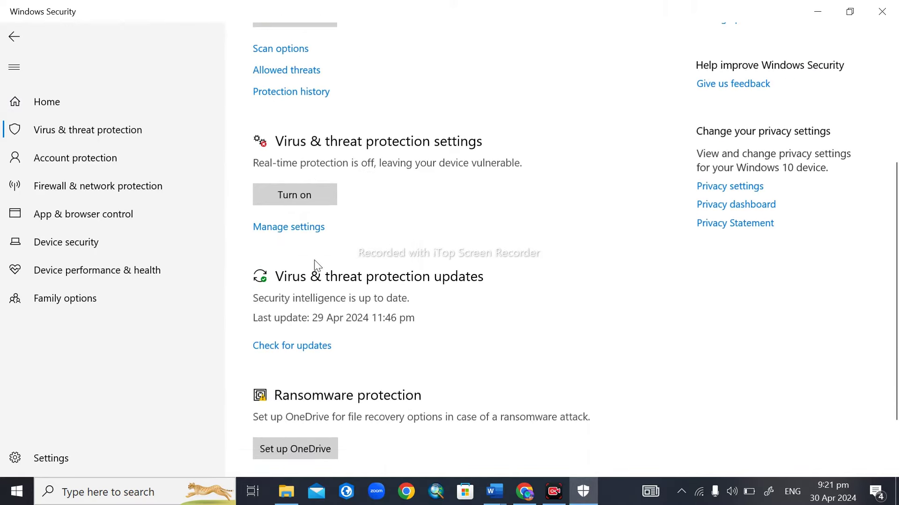
{"action": "left_click", "coordinate": [284, 227]}
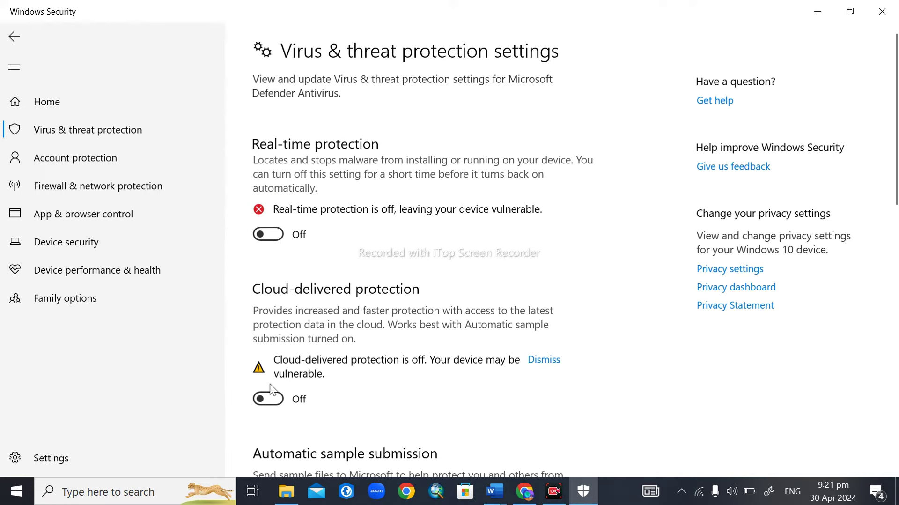
{"action": "scroll", "coordinate": [273, 396], "scroll_direction": "down", "scroll_amount": 3}
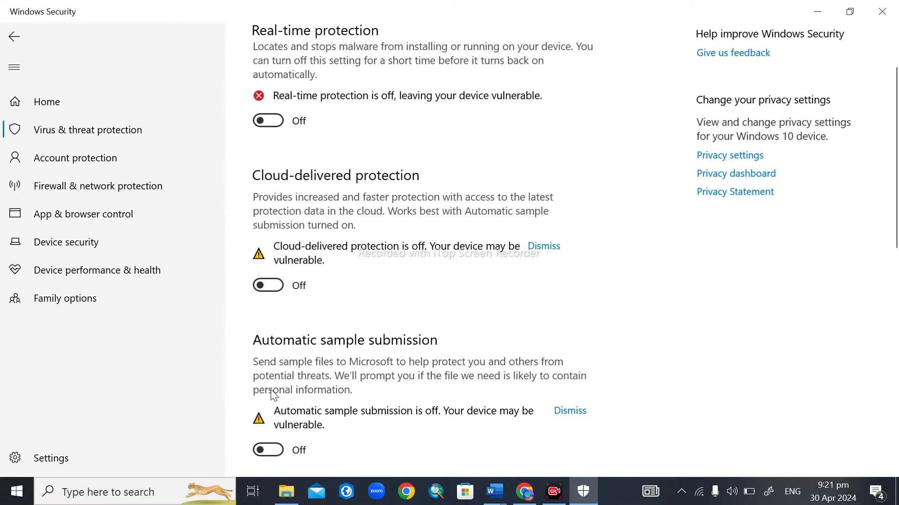
Switch real-time protection and cloud-delivered protection on and back off, and close Windows Security
{"action": "left_click", "coordinate": [275, 123]}
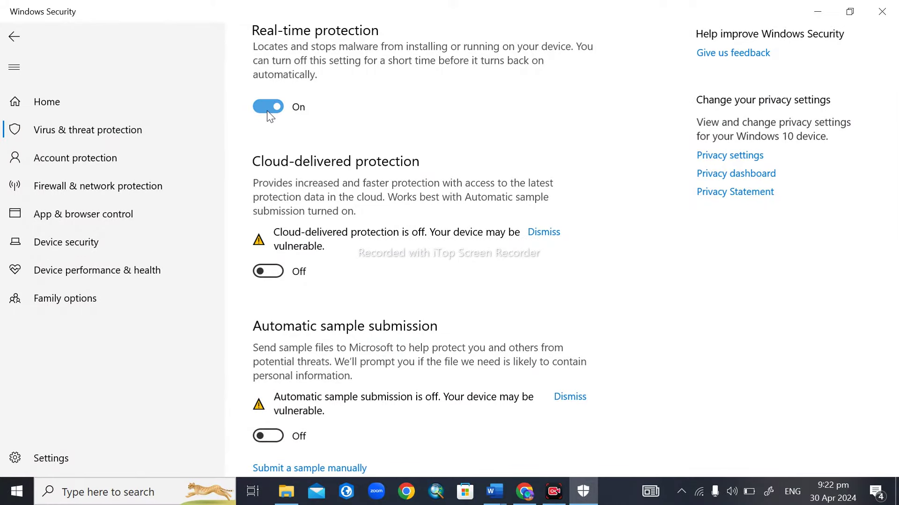
{"action": "left_click", "coordinate": [276, 271]}
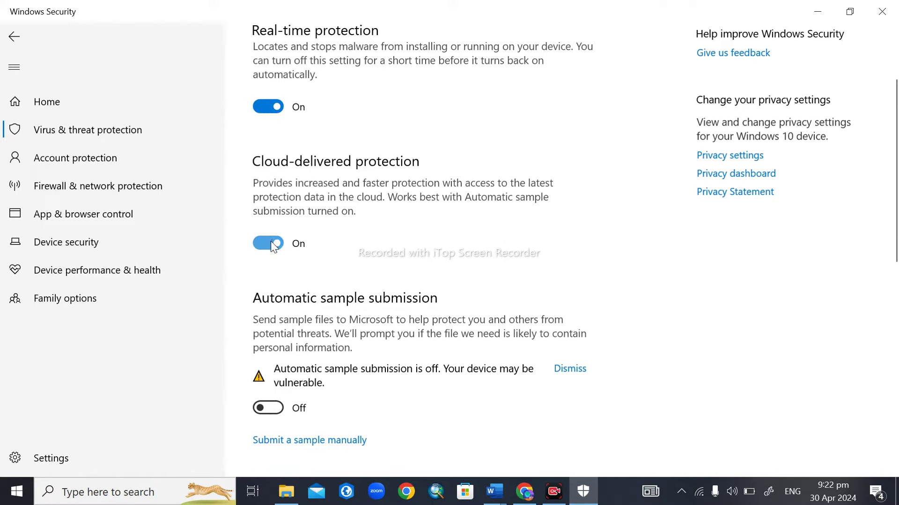
{"action": "left_click", "coordinate": [271, 108]}
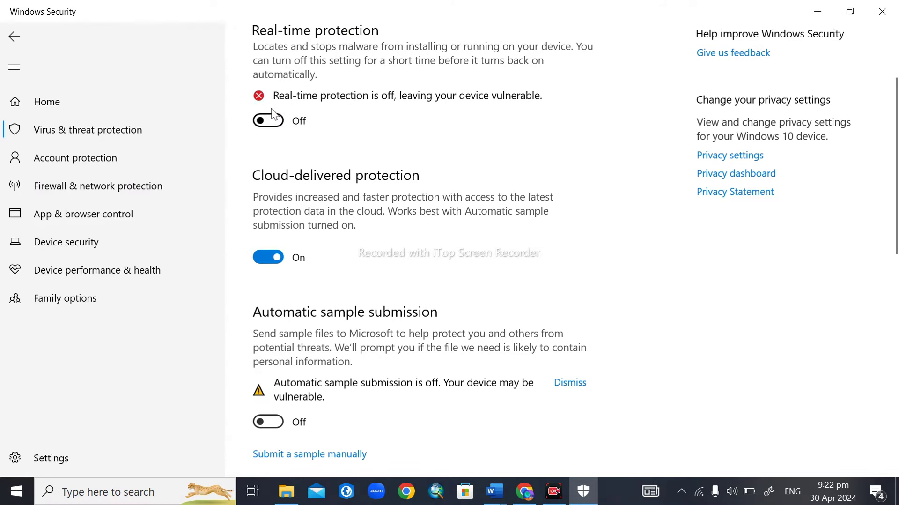
{"action": "left_click", "coordinate": [272, 260]}
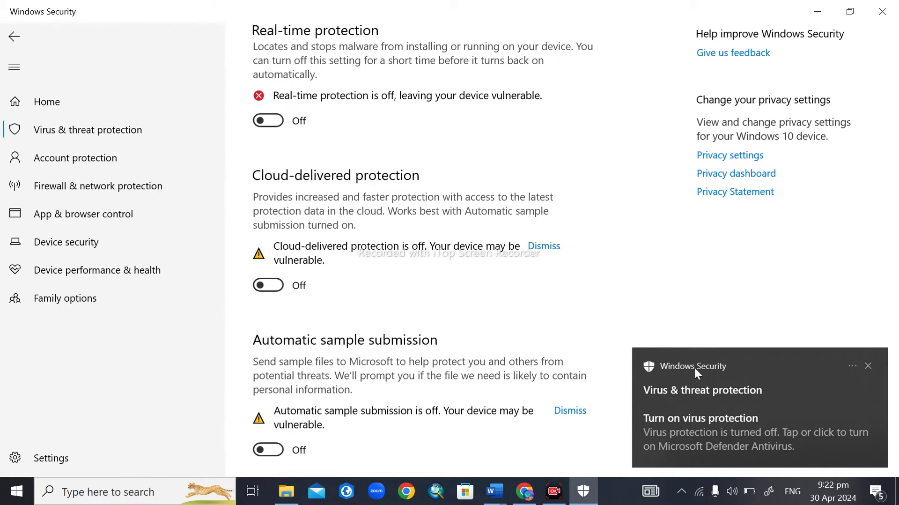
{"action": "left_click", "coordinate": [883, 11]}
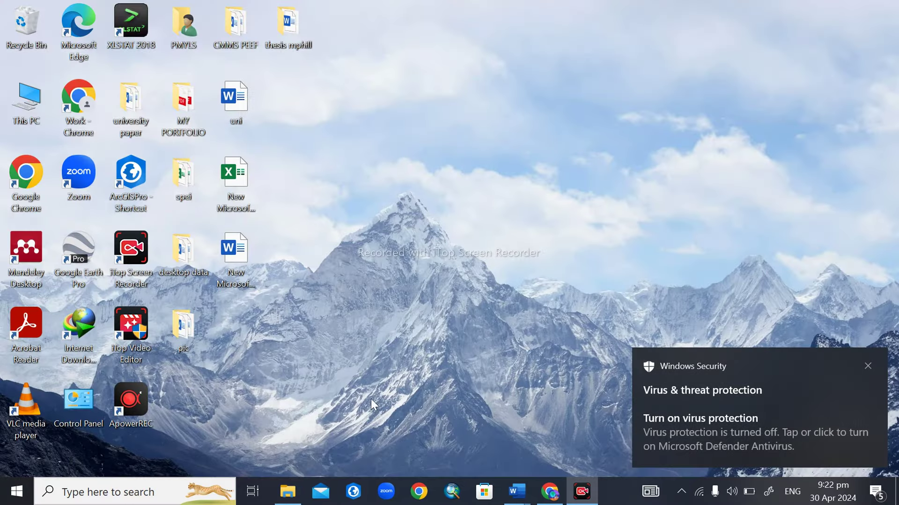
In File Explorer, open the inner IBM SPSS Statistics 26.0 folder and mount the SSCLIENT_26.0_M_W_M__ISO_VERSION disc image
{"action": "mouse_move", "coordinate": [288, 491]}
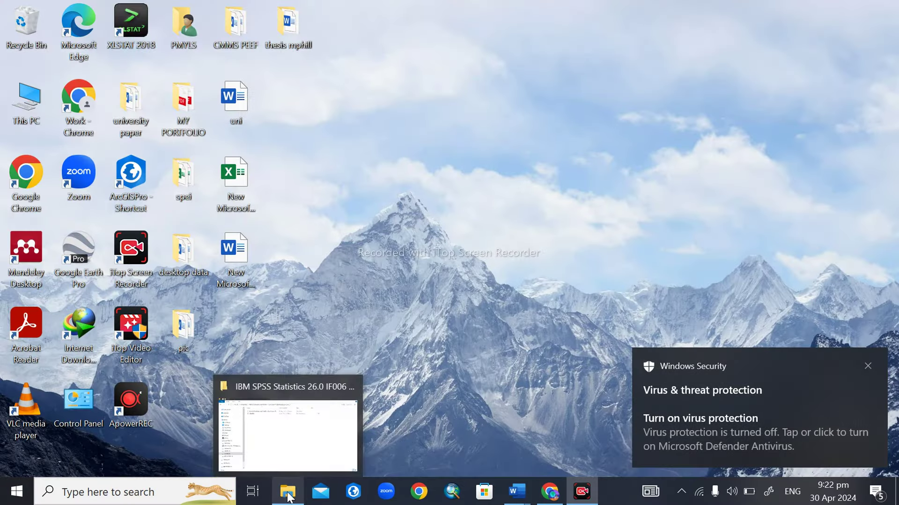
{"action": "left_click", "coordinate": [287, 424]}
{"action": "left_click", "coordinate": [326, 88]}
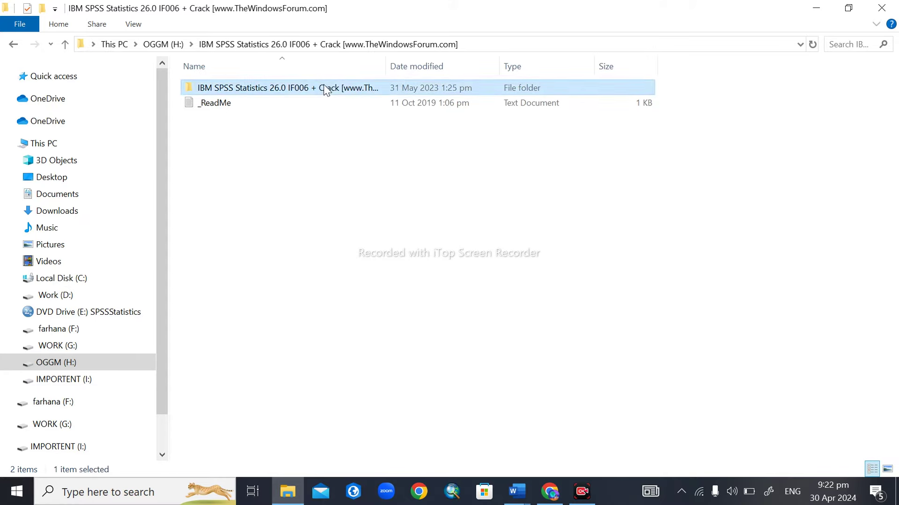
{"action": "double_click", "coordinate": [325, 88]}
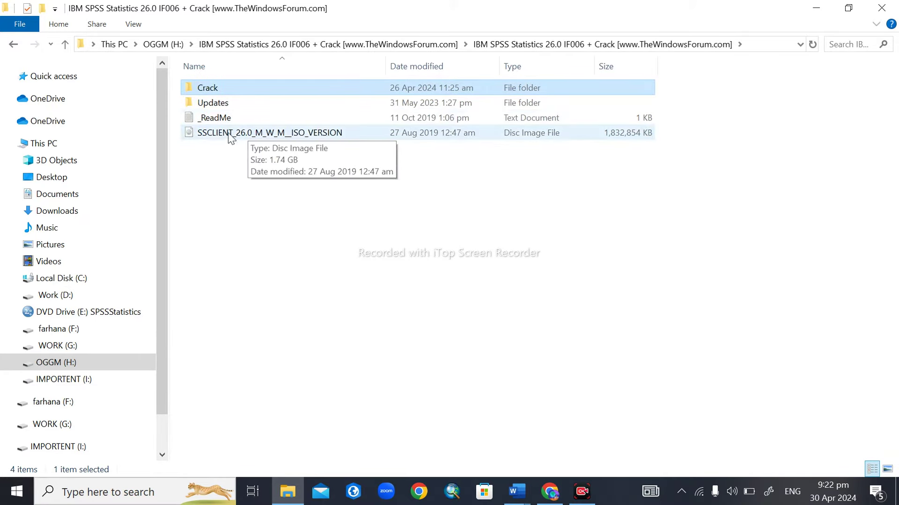
{"action": "left_click", "coordinate": [248, 134]}
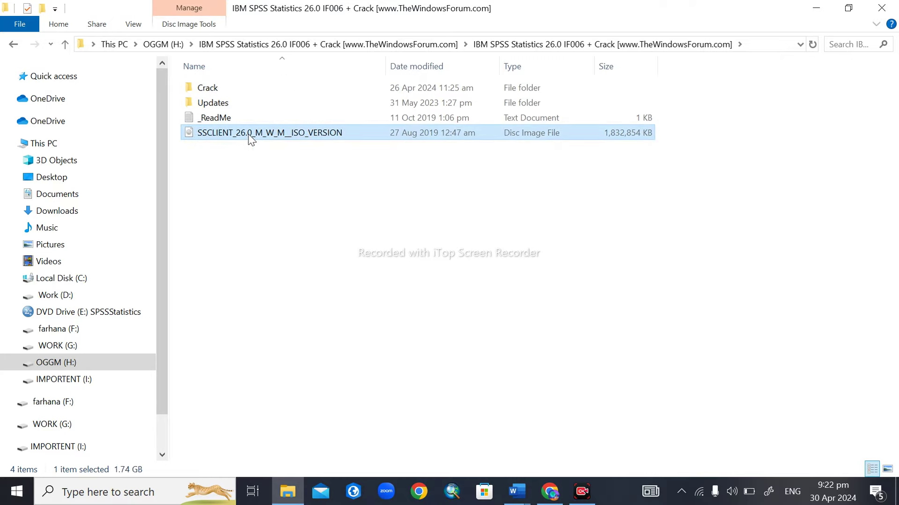
{"action": "double_click", "coordinate": [249, 134]}
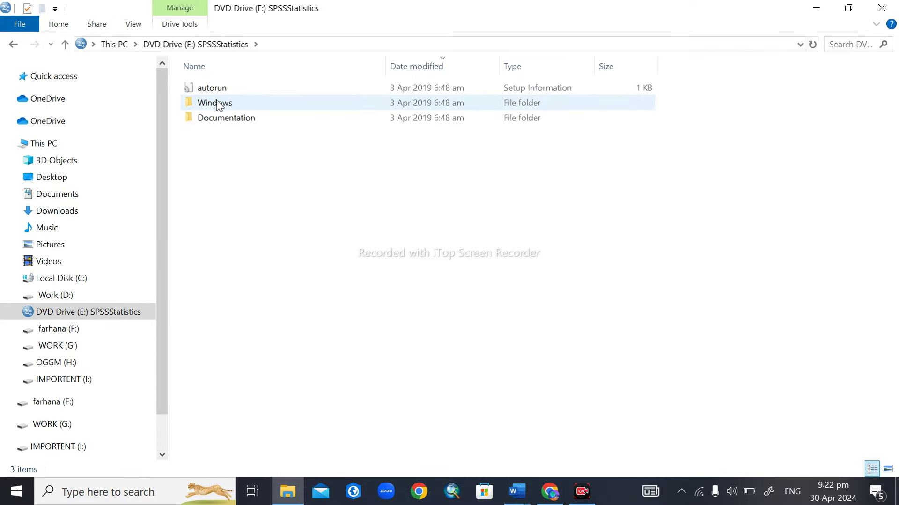
Run the setup application from the mounted disc's Windows folder as administrator
{"action": "double_click", "coordinate": [217, 104]}
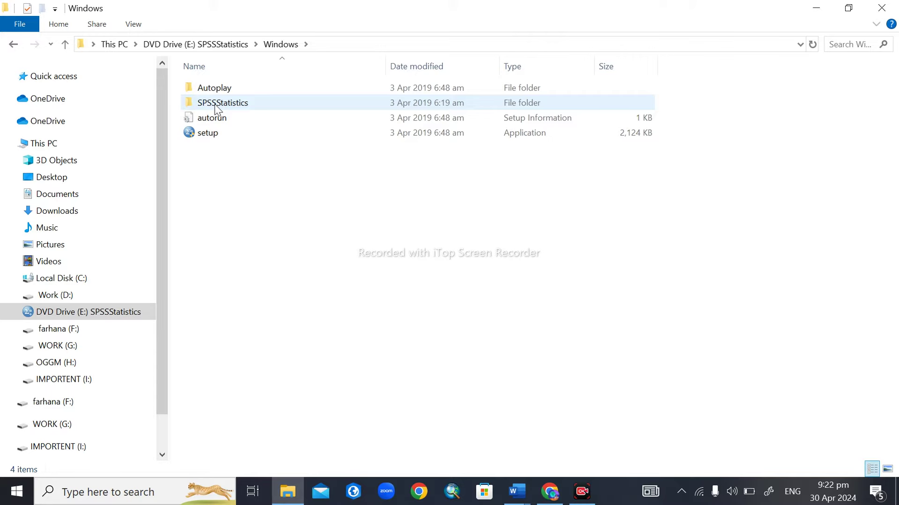
{"action": "left_click", "coordinate": [212, 133]}
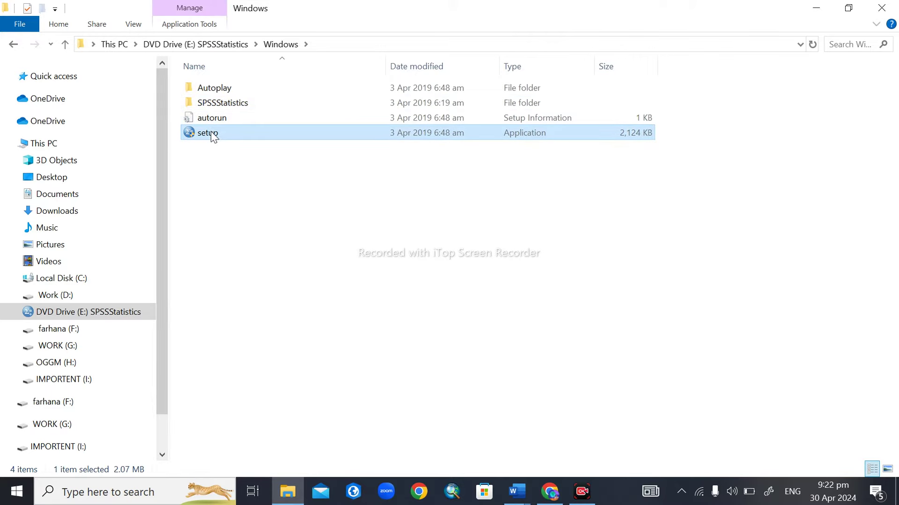
{"action": "right_click", "coordinate": [213, 137]}
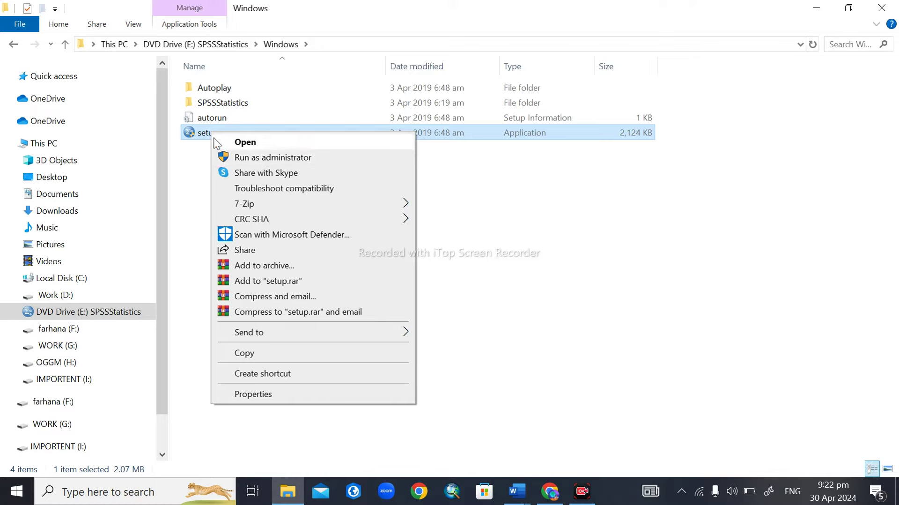
{"action": "left_click", "coordinate": [251, 159]}
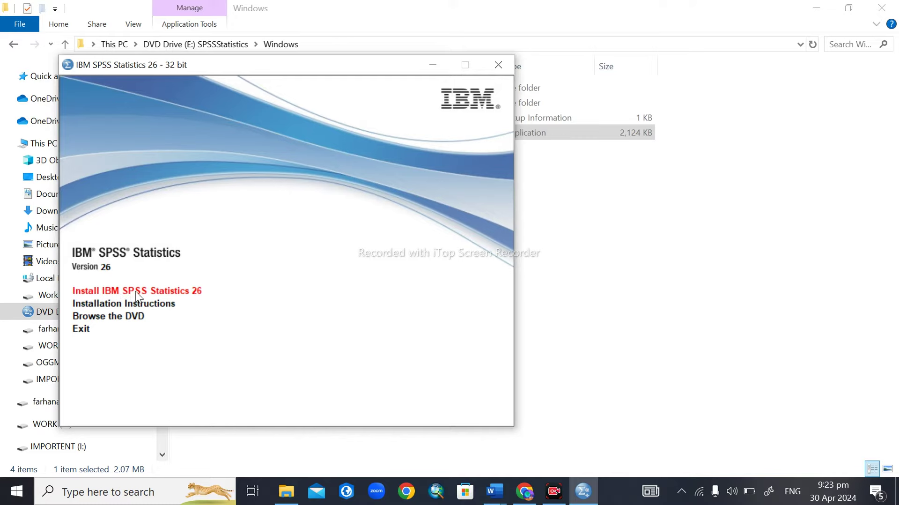
Start the IBM SPSS Statistics 26 installation and accept its software license agreement
{"action": "left_click", "coordinate": [150, 290]}
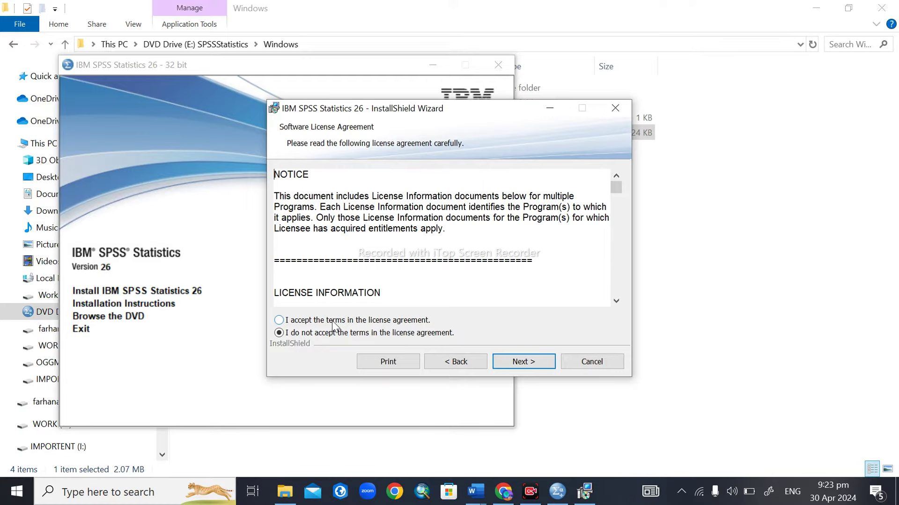
{"action": "left_click", "coordinate": [333, 321]}
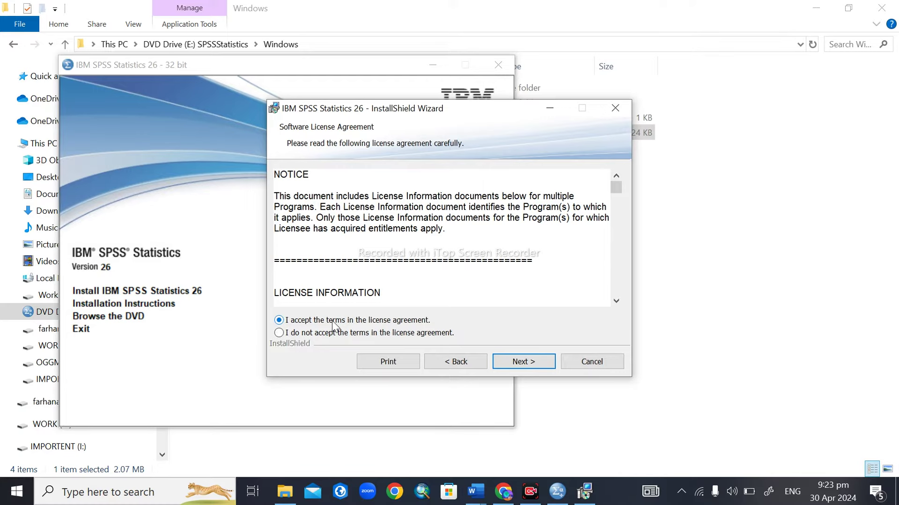
{"action": "left_click", "coordinate": [524, 362]}
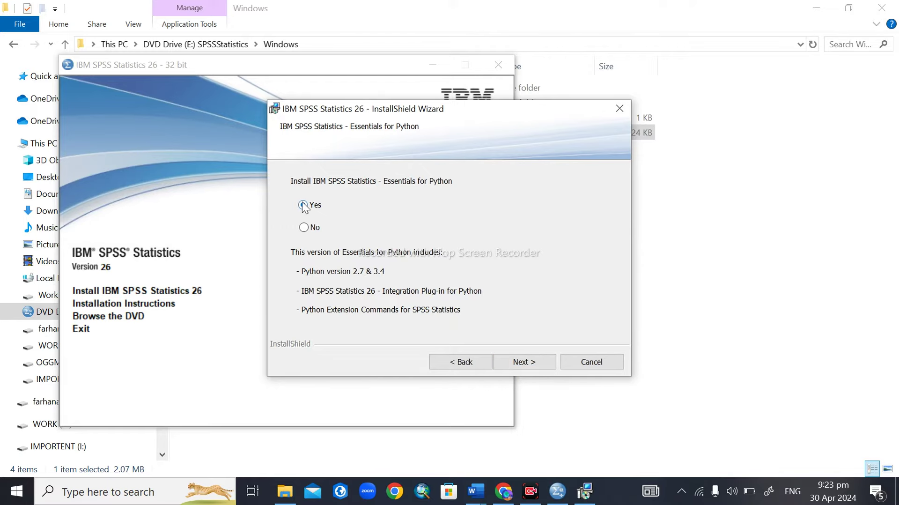
Include Essentials for Python in the installation and accept both the Python and the Essentials for Python license agreements
{"action": "left_click", "coordinate": [525, 363]}
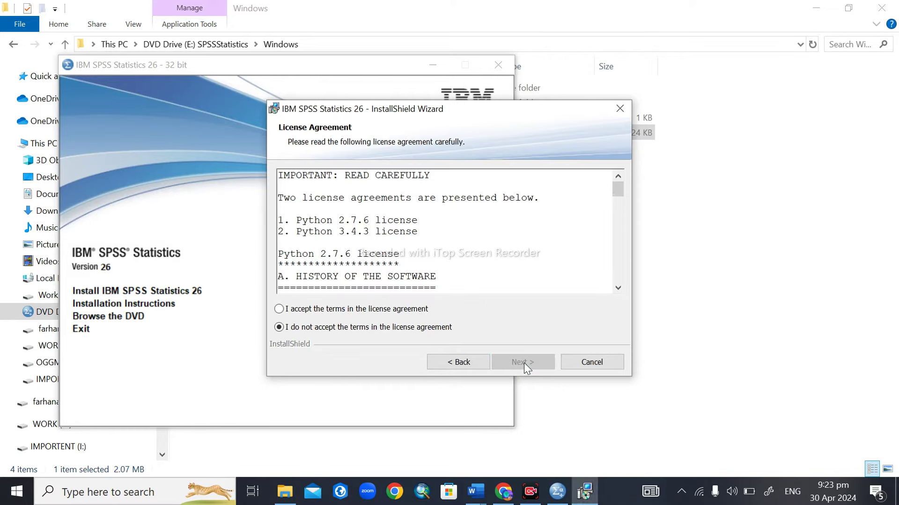
{"action": "left_click", "coordinate": [280, 309]}
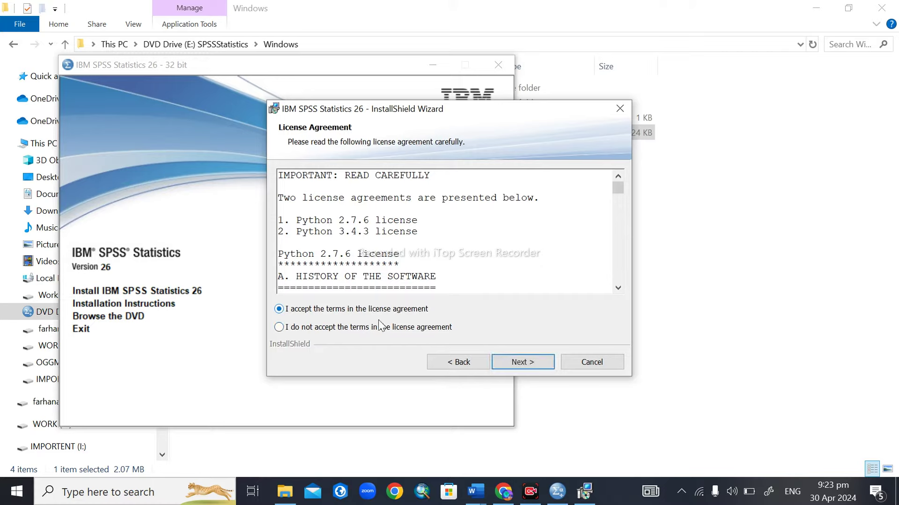
{"action": "left_click", "coordinate": [524, 363]}
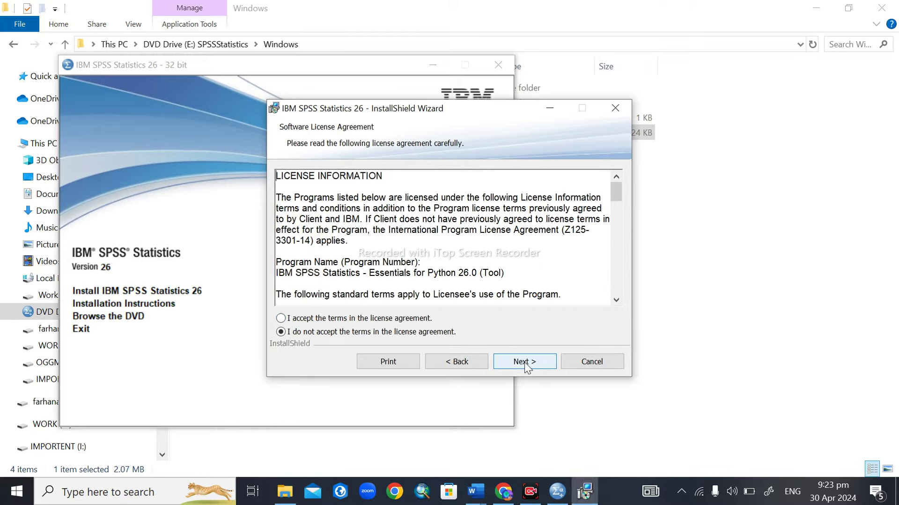
{"action": "left_click", "coordinate": [350, 318]}
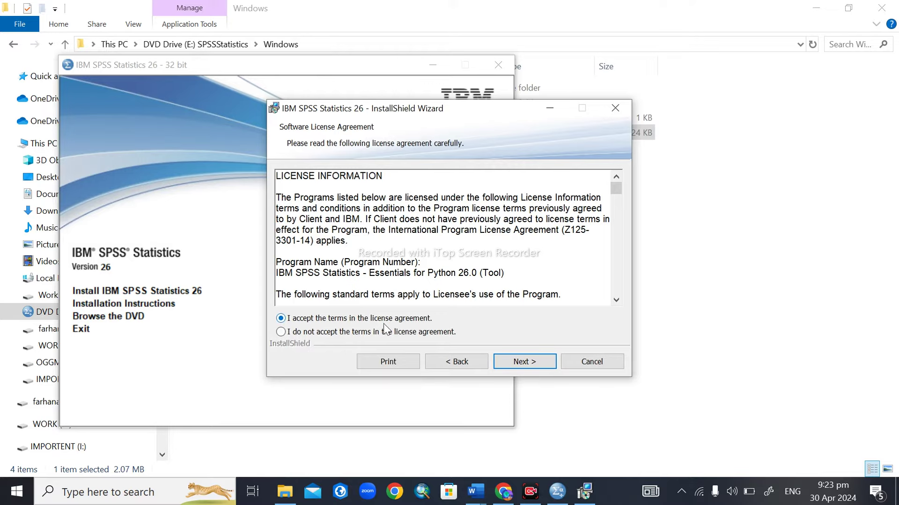
{"action": "left_click", "coordinate": [527, 363]}
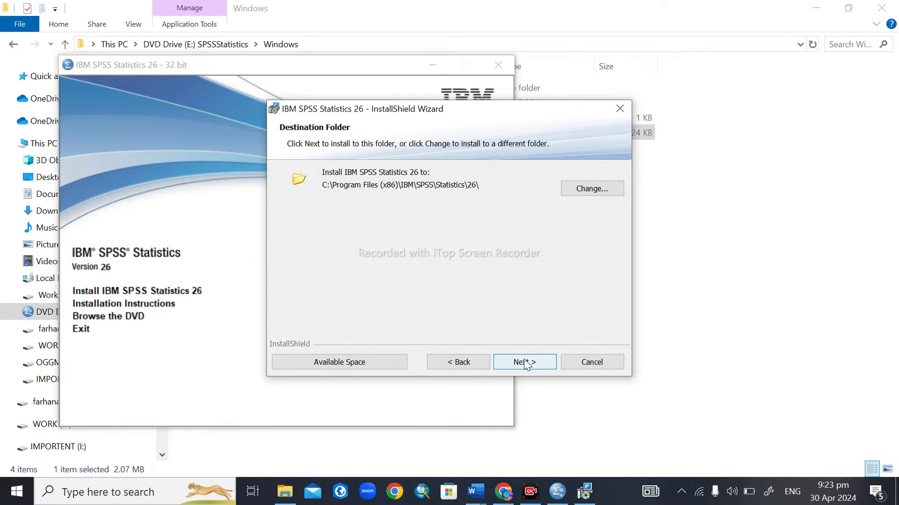
Install SPSS Statistics 26 to C:\Program Files (x86)\IBM\SPSS\Statistics\26\ and finish the wizard with the License Authorization Wizard set to start
{"action": "left_click", "coordinate": [527, 365]}
{"action": "left_click", "coordinate": [527, 364]}
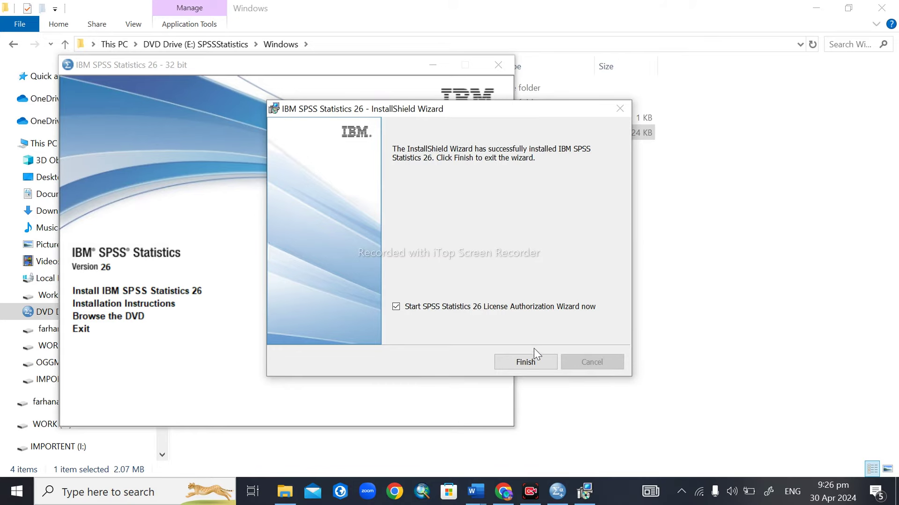
{"action": "left_click", "coordinate": [525, 360]}
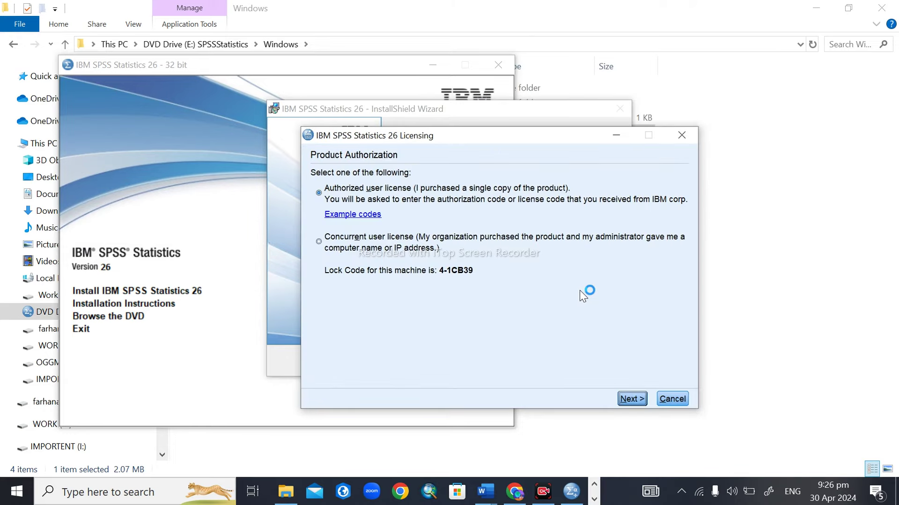
Exit the License Authorization Wizard without registering the product, and close the SPSS installer window
{"action": "left_click", "coordinate": [670, 399]}
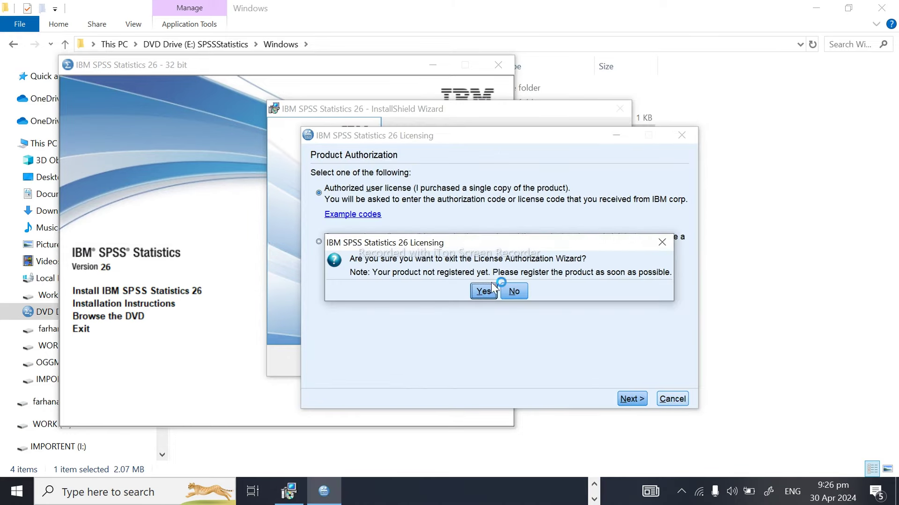
{"action": "left_click", "coordinate": [485, 291]}
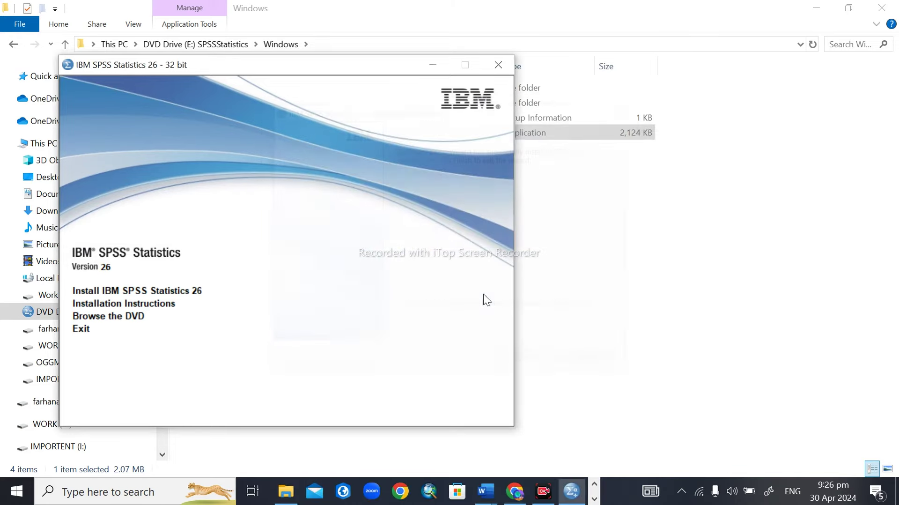
{"action": "left_click", "coordinate": [498, 64]}
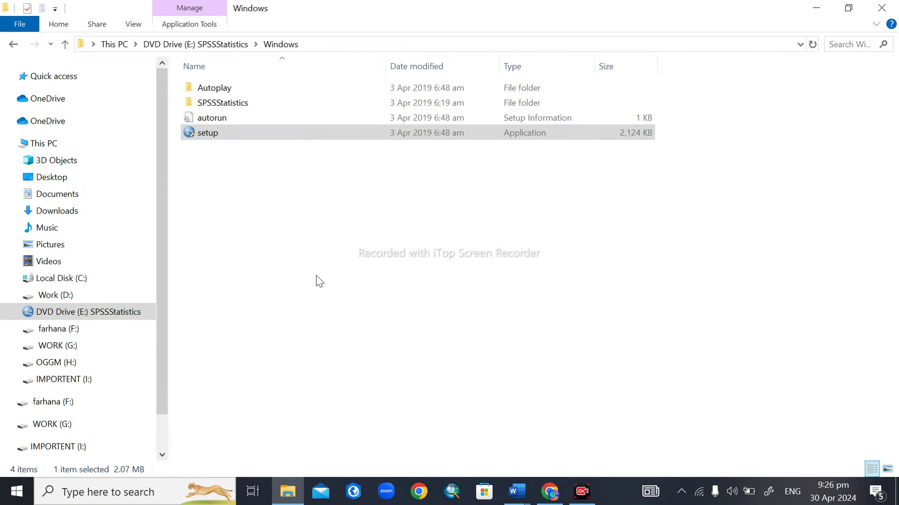
Copy the lservrc file from the Crack folder inside the IBM SPSS Statistics 26.0 IF006 folders on the OGGM (H:) drive
{"action": "left_click", "coordinate": [63, 46]}
{"action": "left_click", "coordinate": [59, 42]}
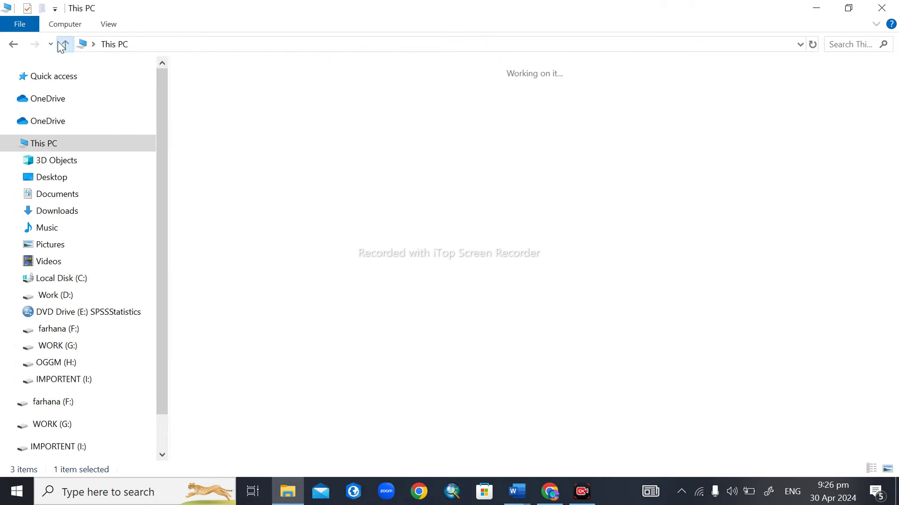
{"action": "left_click", "coordinate": [74, 364]}
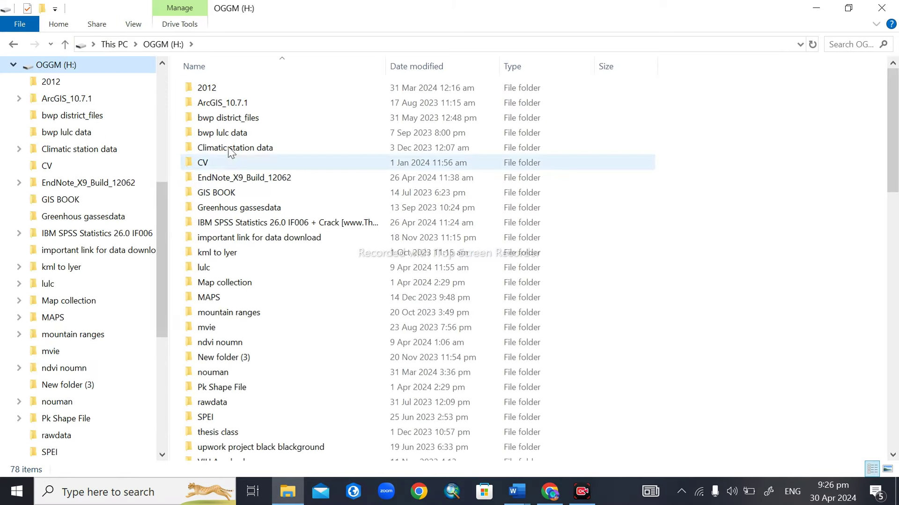
{"action": "double_click", "coordinate": [253, 223]}
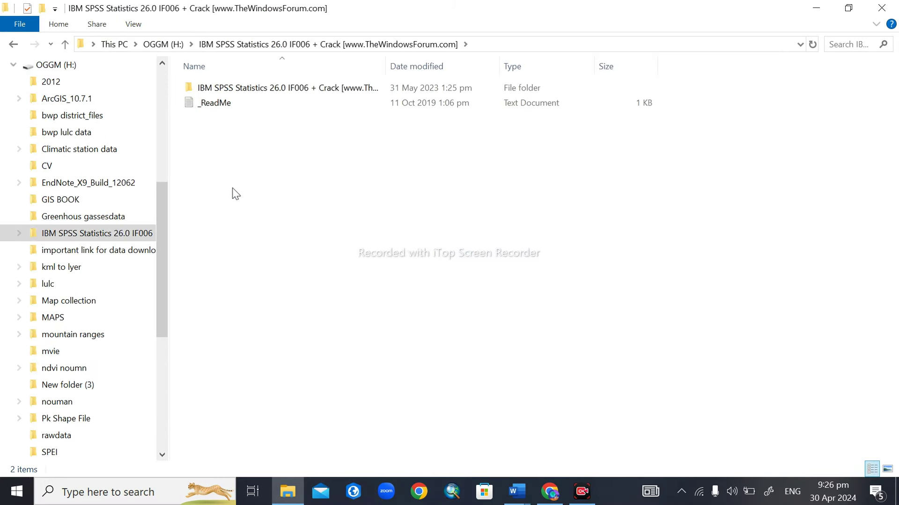
{"action": "double_click", "coordinate": [234, 89]}
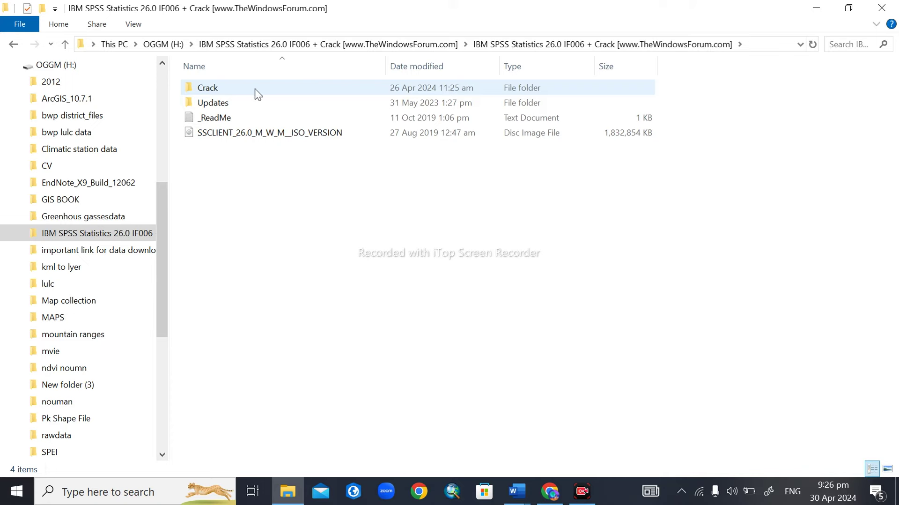
{"action": "double_click", "coordinate": [225, 88]}
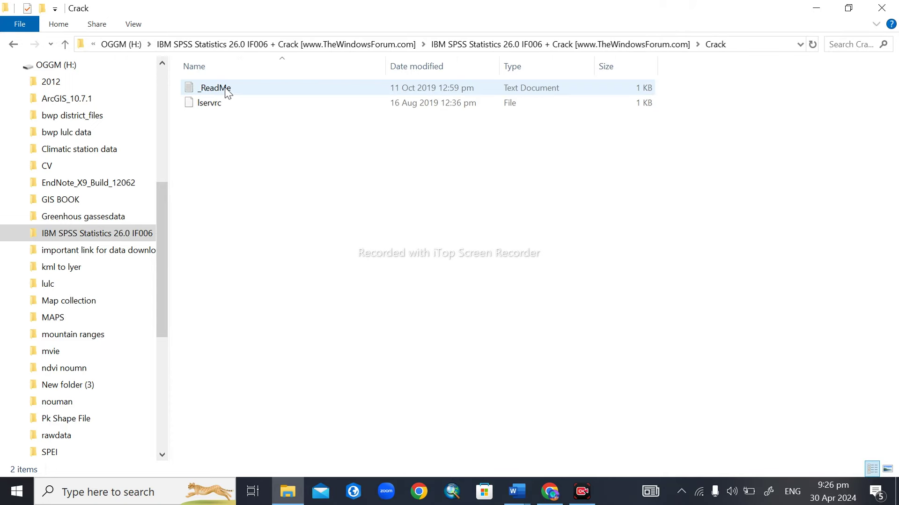
{"action": "left_click", "coordinate": [220, 107]}
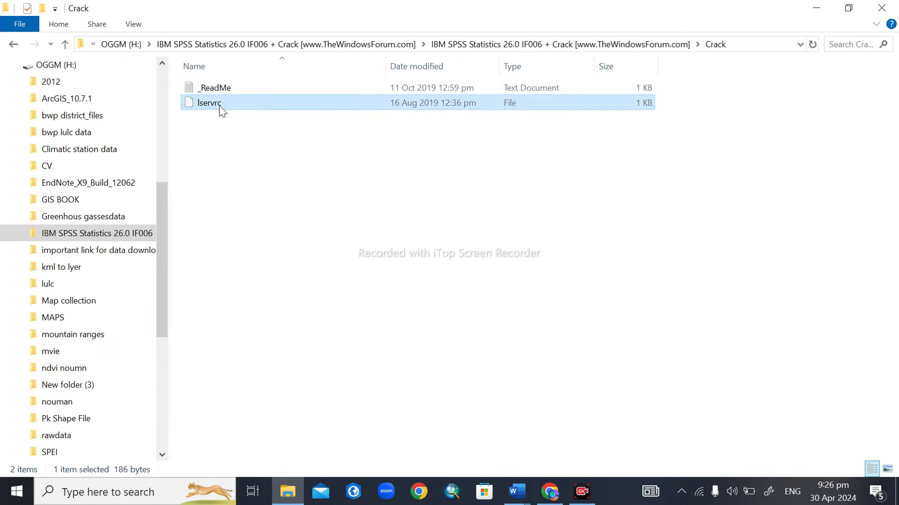
{"action": "right_click", "coordinate": [219, 106]}
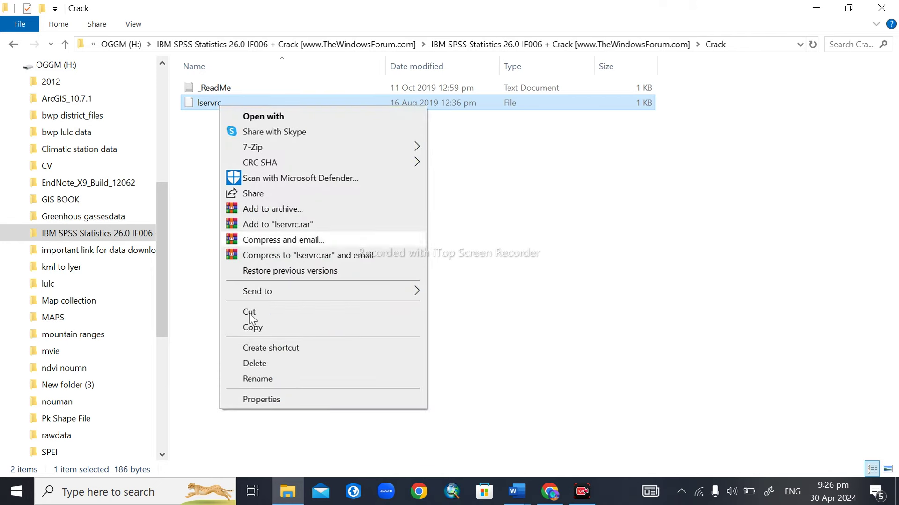
{"action": "left_click", "coordinate": [277, 328]}
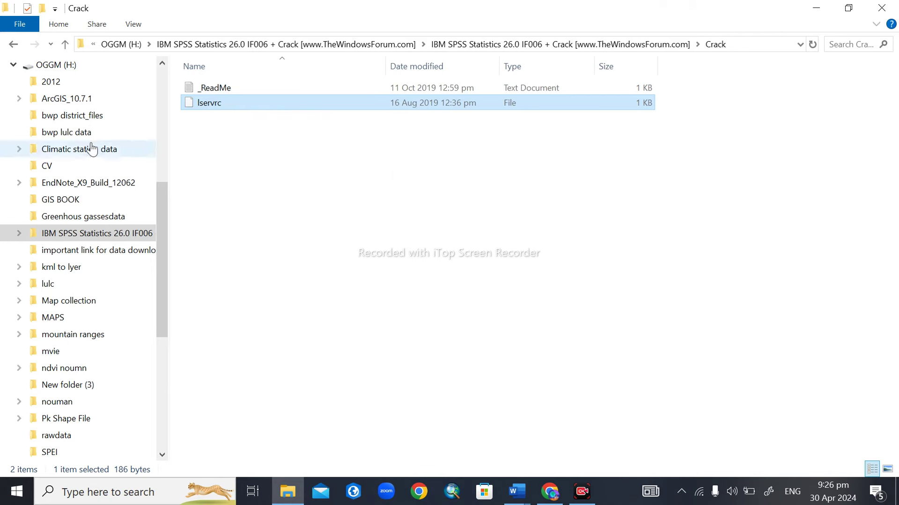
Open the Program Files (x86) folder on Local Disk (C:)
{"action": "left_click", "coordinate": [156, 65]}
{"action": "scroll", "coordinate": [161, 61], "scroll_direction": "up", "scroll_amount": 4}
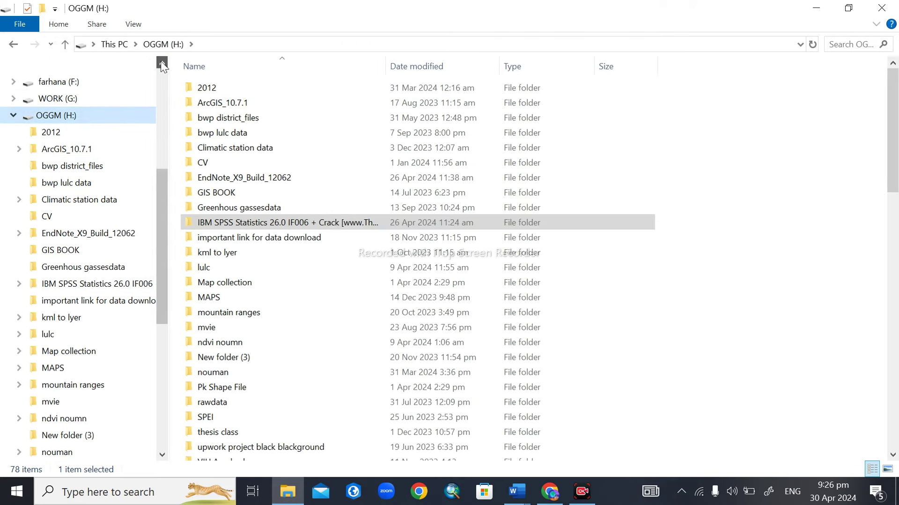
{"action": "scroll", "coordinate": [162, 65], "scroll_direction": "up", "scroll_amount": 3}
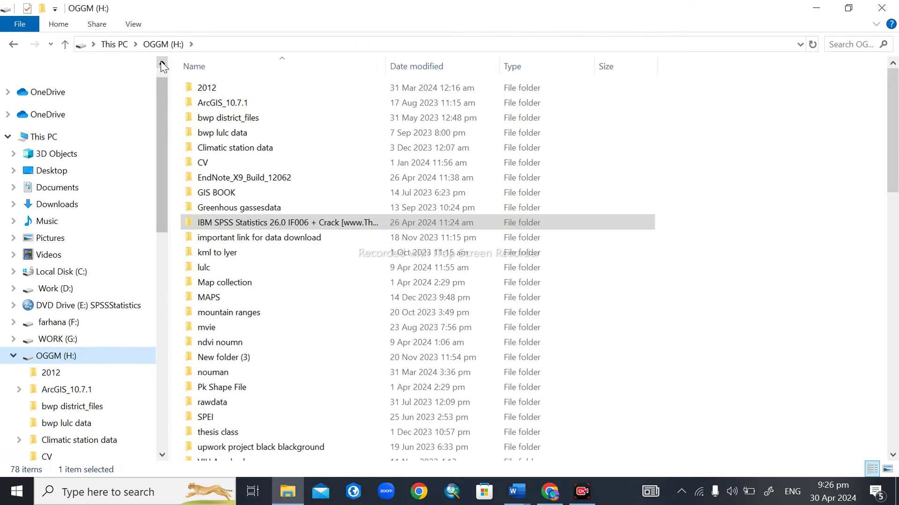
{"action": "left_click", "coordinate": [87, 279]}
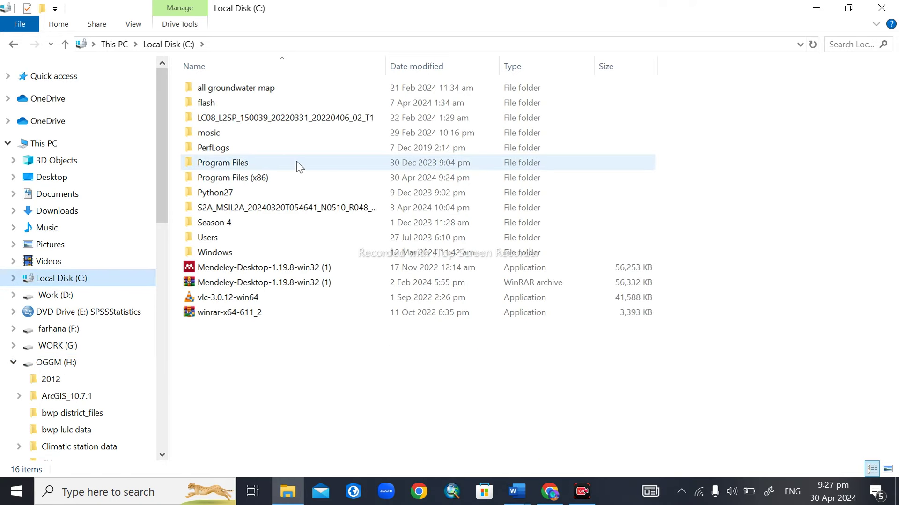
{"action": "double_click", "coordinate": [237, 181]}
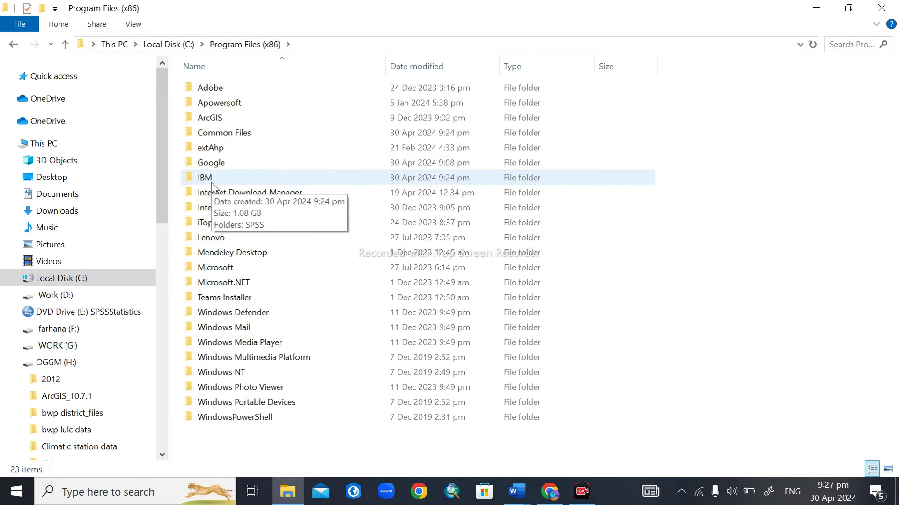
{"action": "left_click", "coordinate": [66, 49]}
{"action": "double_click", "coordinate": [232, 162]}
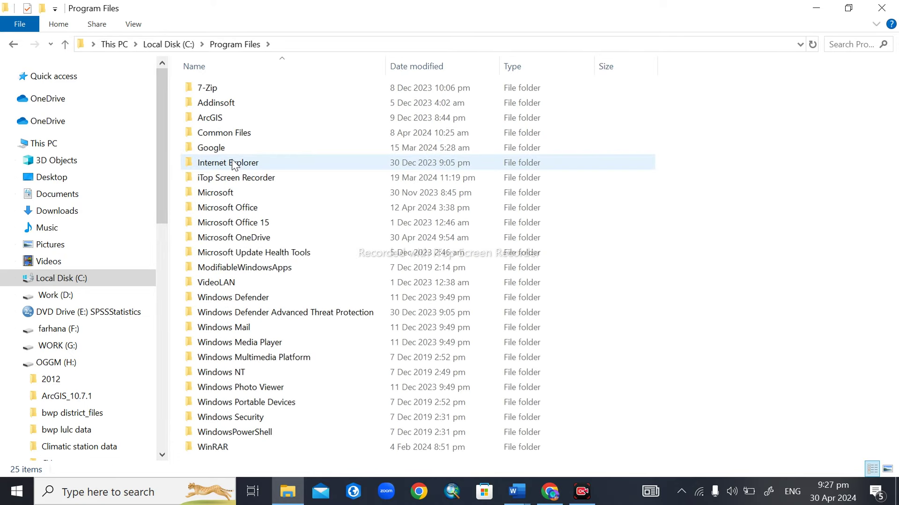
{"action": "left_click", "coordinate": [67, 43]}
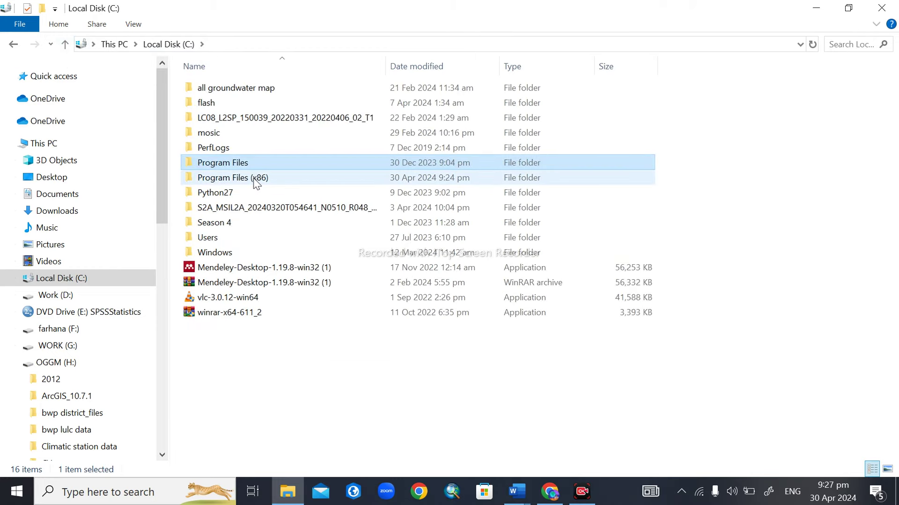
{"action": "double_click", "coordinate": [256, 179]}
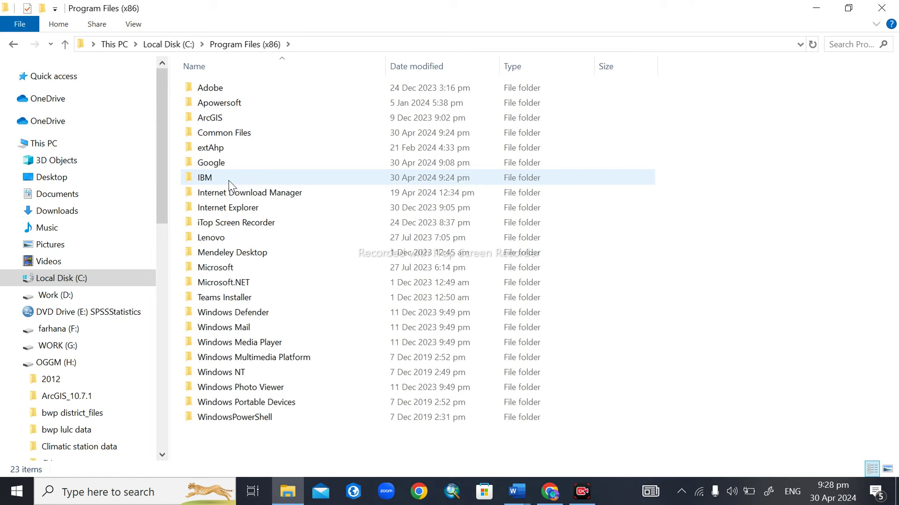
Open the SPSS installation folder 26 under IBM\SPSS\Statistics in Program Files (x86)
{"action": "double_click", "coordinate": [229, 182]}
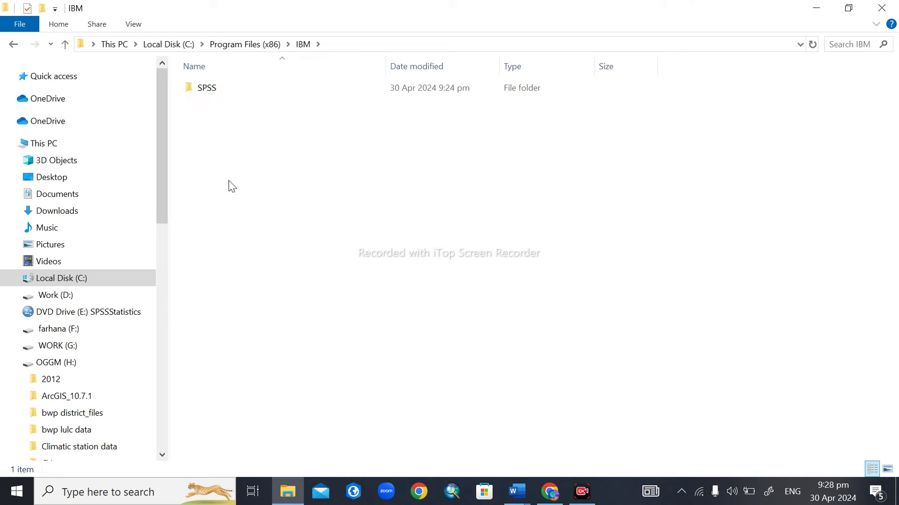
{"action": "left_click", "coordinate": [222, 89]}
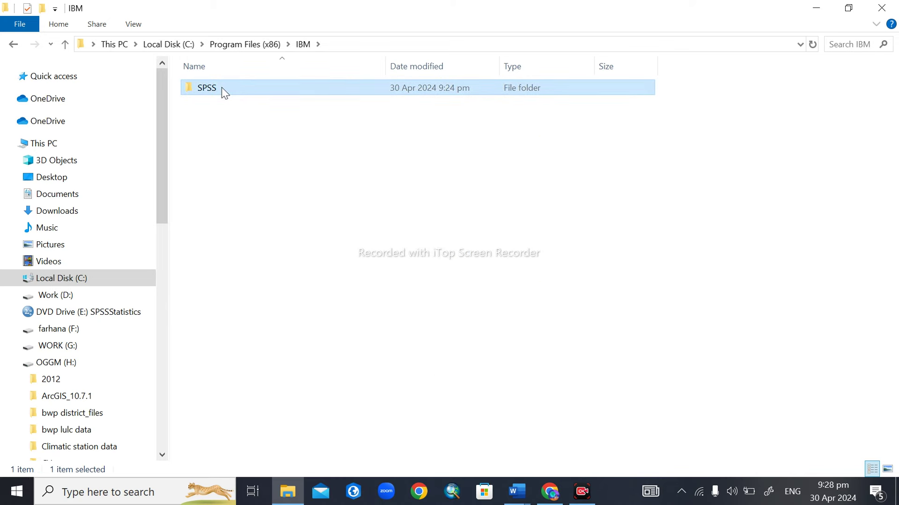
{"action": "double_click", "coordinate": [221, 88]}
{"action": "double_click", "coordinate": [221, 87]}
{"action": "double_click", "coordinate": [221, 88]}
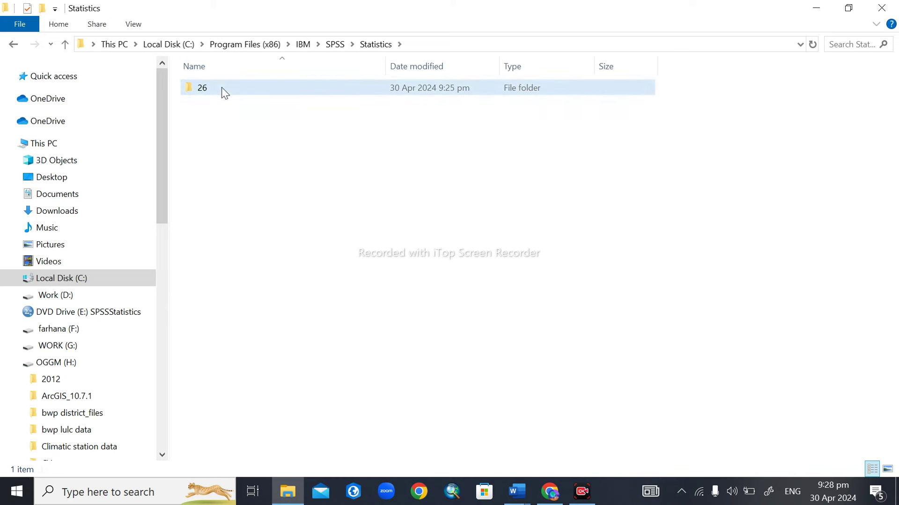
Paste lservrc into the 26 folder, replacing the existing file with administrator permission, and close the folder window
{"action": "right_click", "coordinate": [690, 200]}
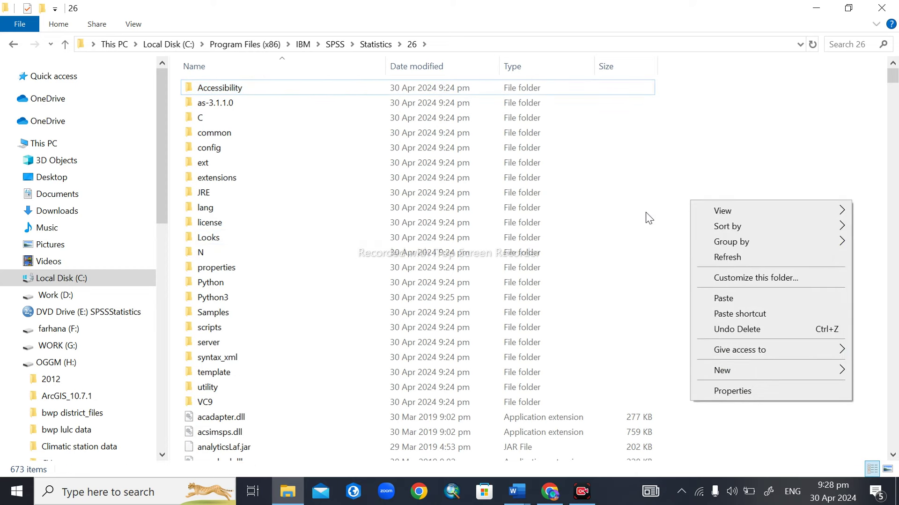
{"action": "left_click", "coordinate": [742, 299]}
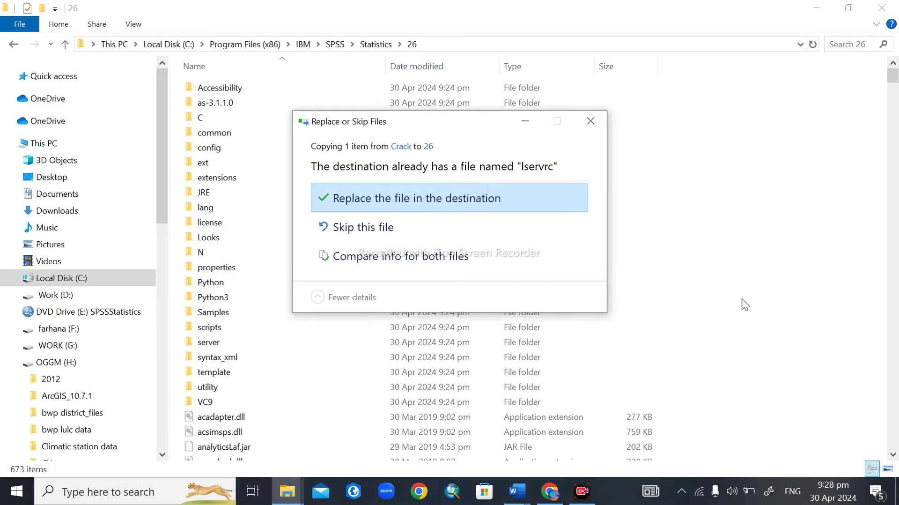
{"action": "left_click", "coordinate": [546, 197]}
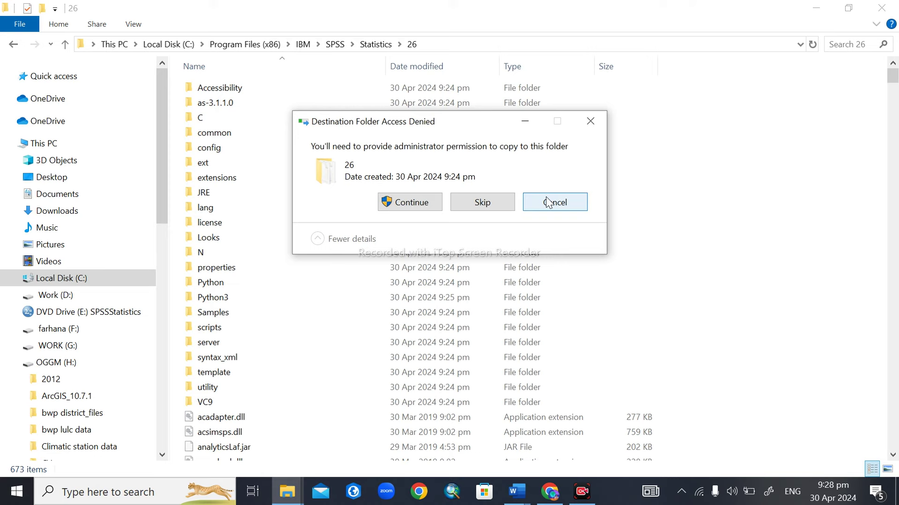
{"action": "left_click", "coordinate": [401, 203]}
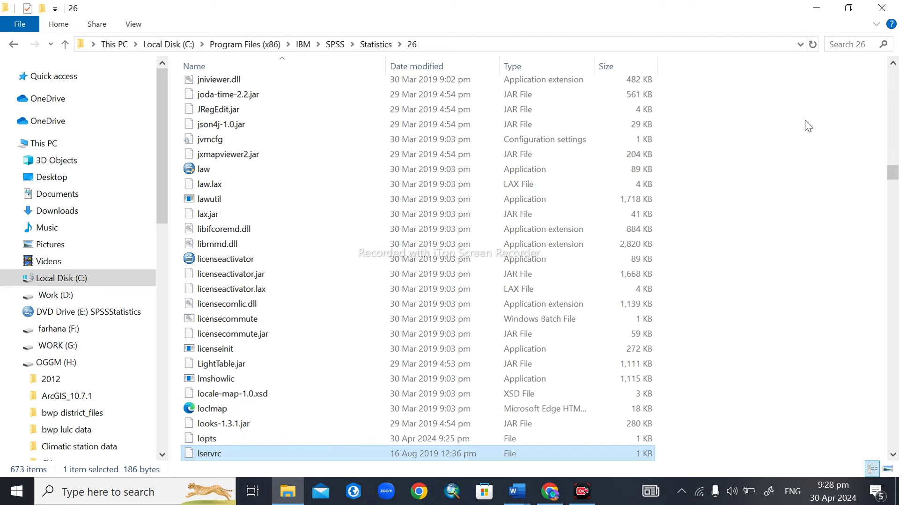
{"action": "left_click", "coordinate": [880, 8]}
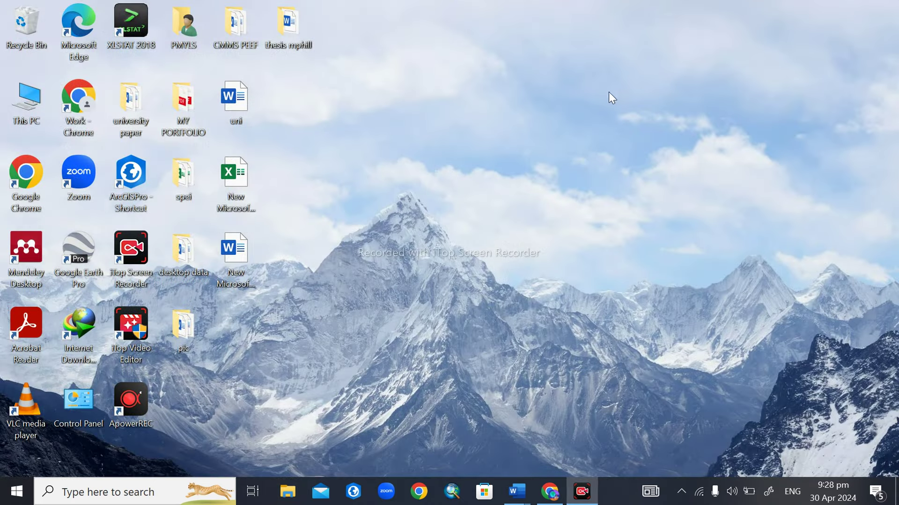
{"action": "right_click", "coordinate": [596, 102]}
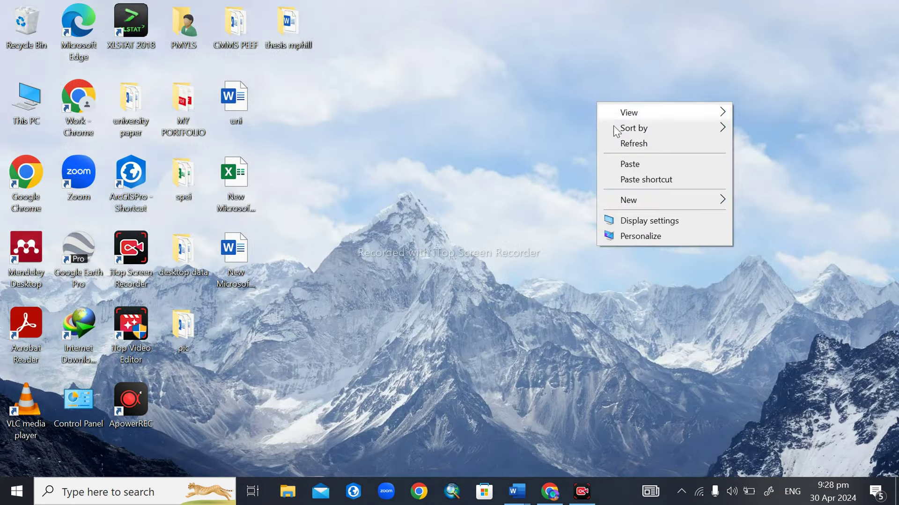
{"action": "left_click", "coordinate": [640, 145]}
{"action": "right_click", "coordinate": [563, 137]}
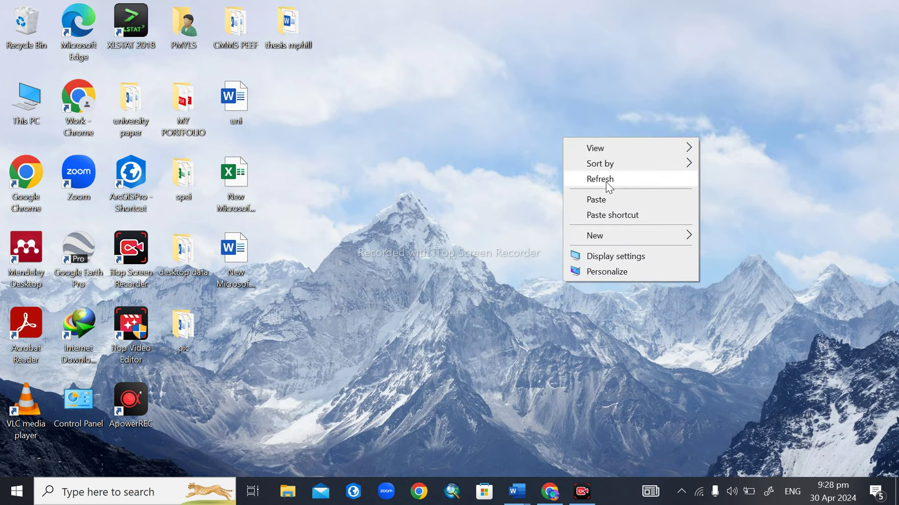
{"action": "left_click", "coordinate": [609, 179]}
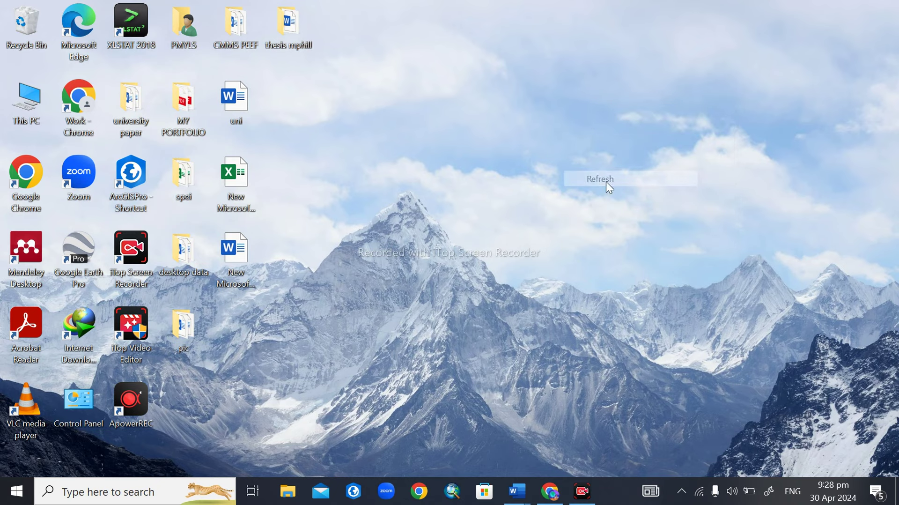
Search Windows for SPSS, pin IBM SPSS Statistics 26 to the taskbar, and launch it
{"action": "left_click", "coordinate": [27, 499]}
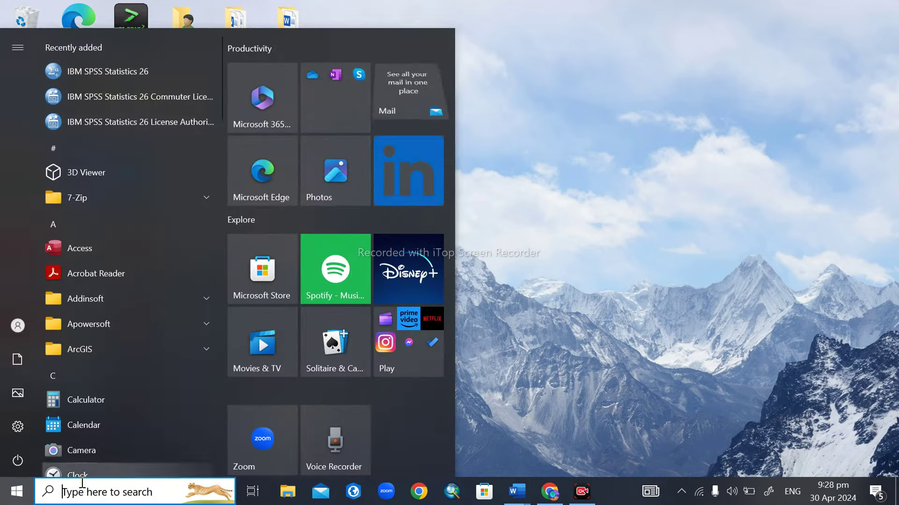
{"action": "left_click", "coordinate": [88, 496]}
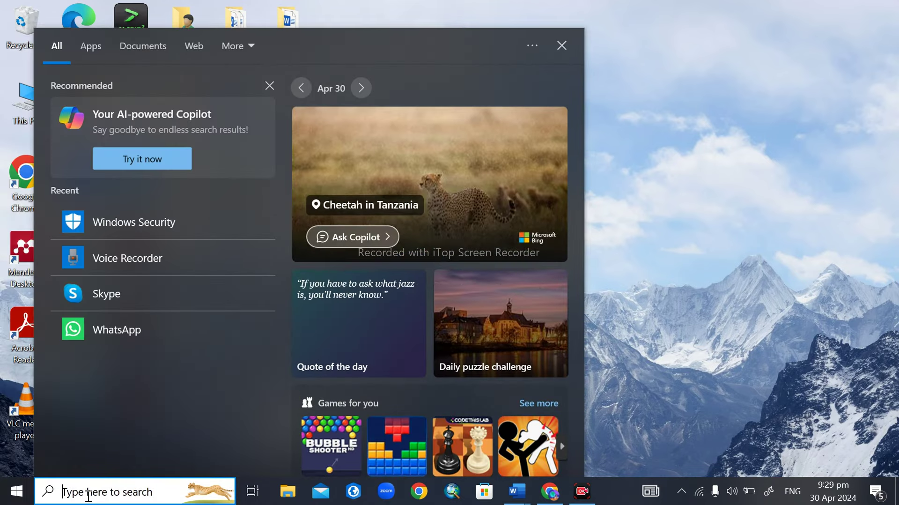
{"action": "type", "text": "SPSS"}
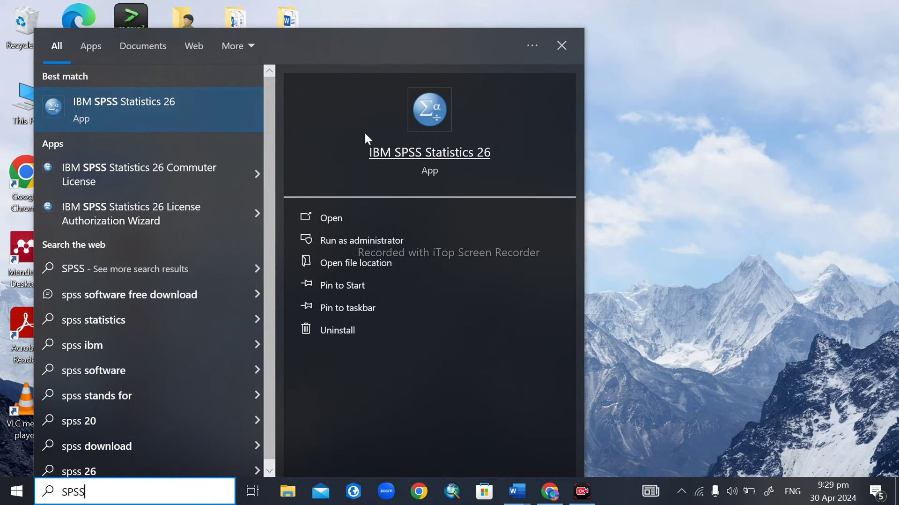
{"action": "left_click", "coordinate": [358, 309]}
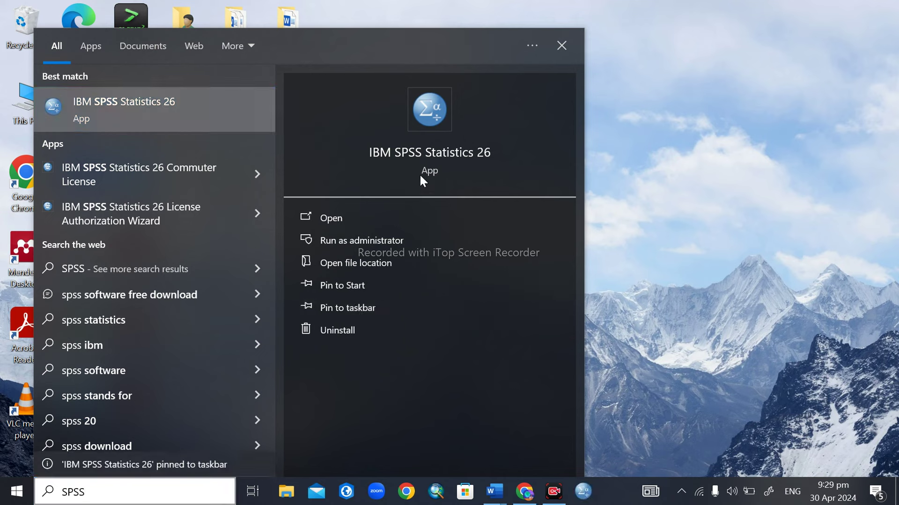
{"action": "left_click", "coordinate": [436, 115]}
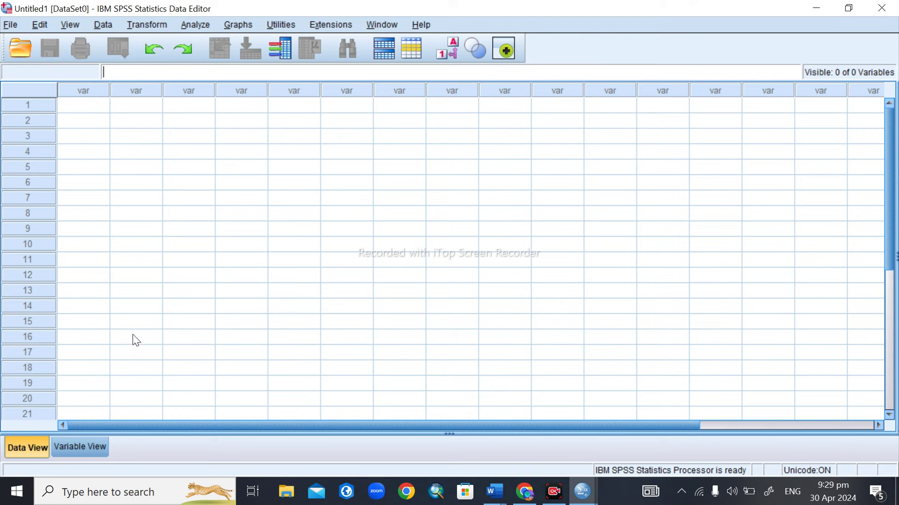
Examine the empty dataset in the Data View and the Variable View of the Data Editor
{"action": "left_click", "coordinate": [89, 111]}
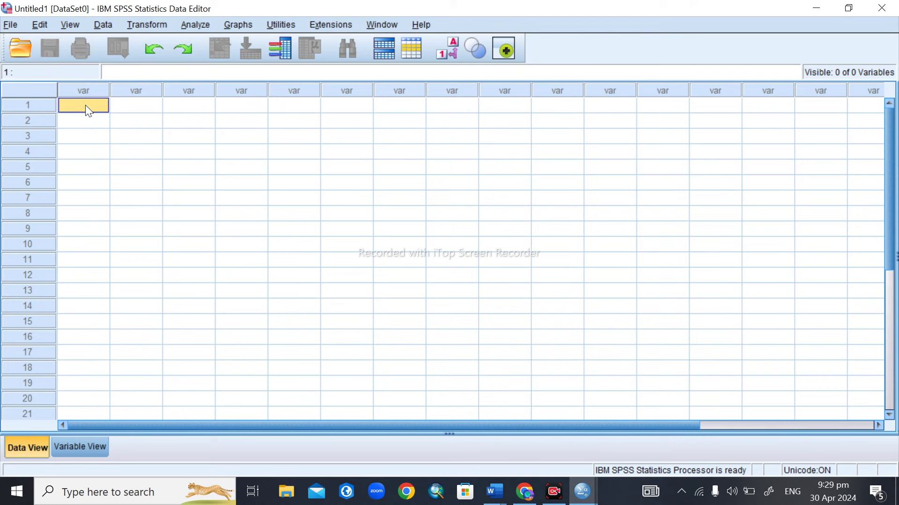
{"action": "left_click", "coordinate": [26, 108]}
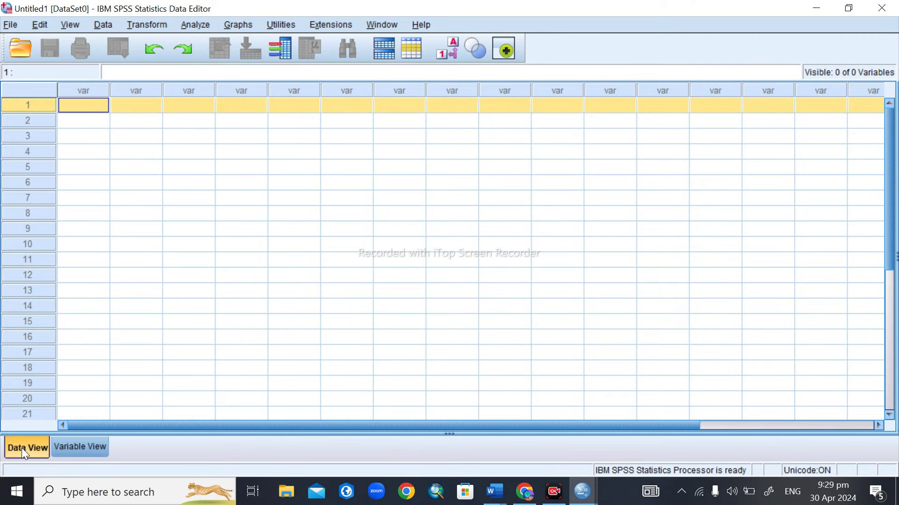
{"action": "left_click", "coordinate": [73, 455]}
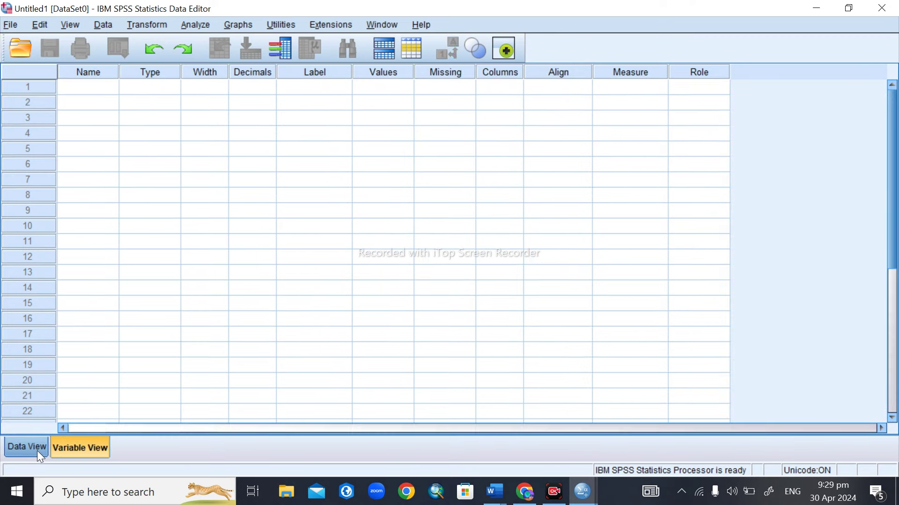
{"action": "left_click", "coordinate": [28, 454]}
{"action": "left_click", "coordinate": [79, 449]}
{"action": "left_click", "coordinate": [101, 89]}
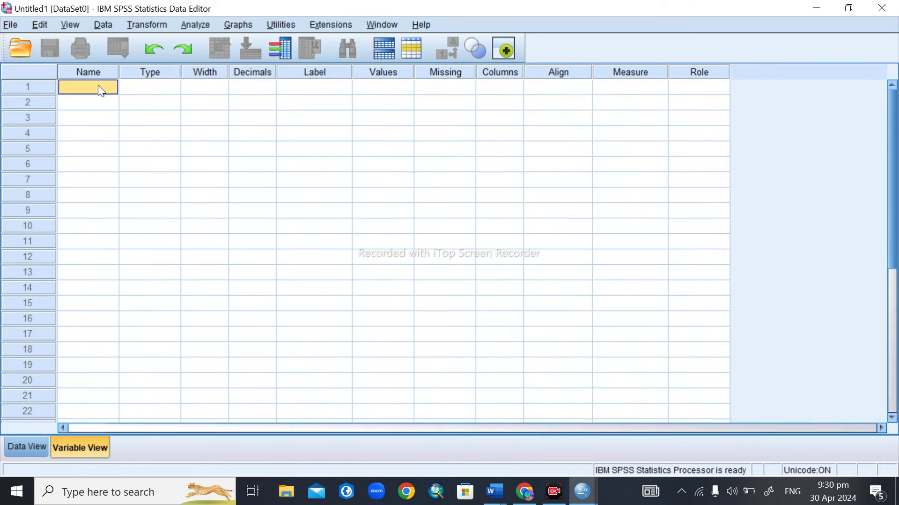
{"action": "left_click", "coordinate": [28, 447]}
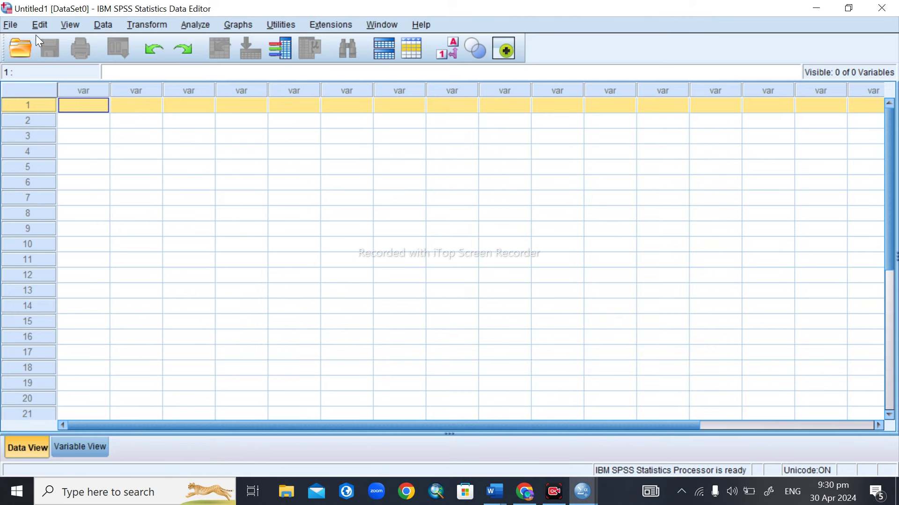
{"action": "left_click", "coordinate": [15, 24]}
{"action": "left_click", "coordinate": [15, 24]}
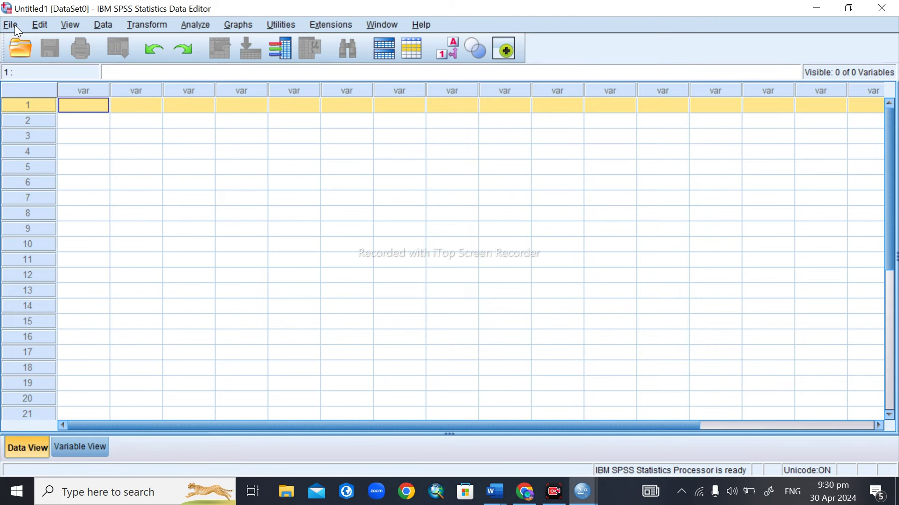